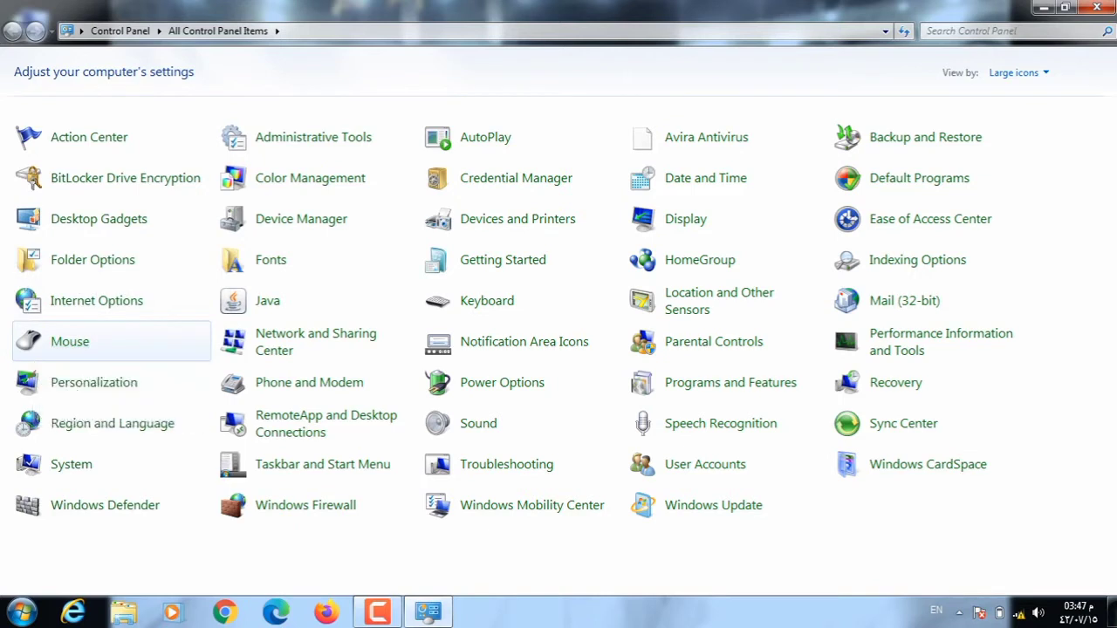
Open the Mouse applet from the Large icons list of All Control Panel Items.
click(70, 341)
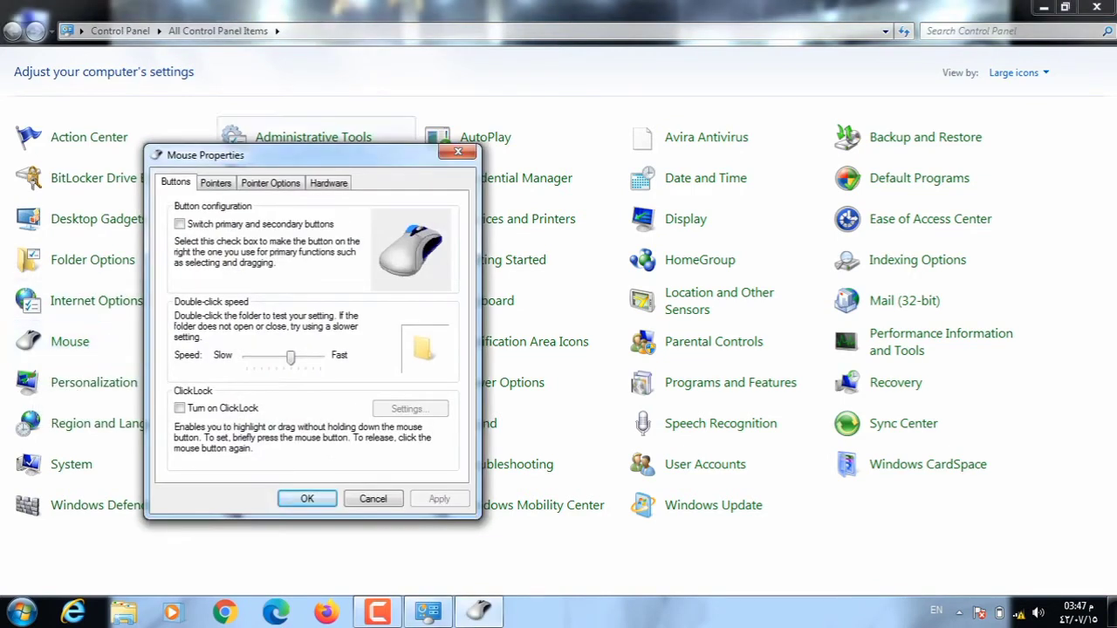
Minimize Control Panel, trial-swap the primary and secondary mouse buttons, then restore and apply normal buttons.
click(1043, 7)
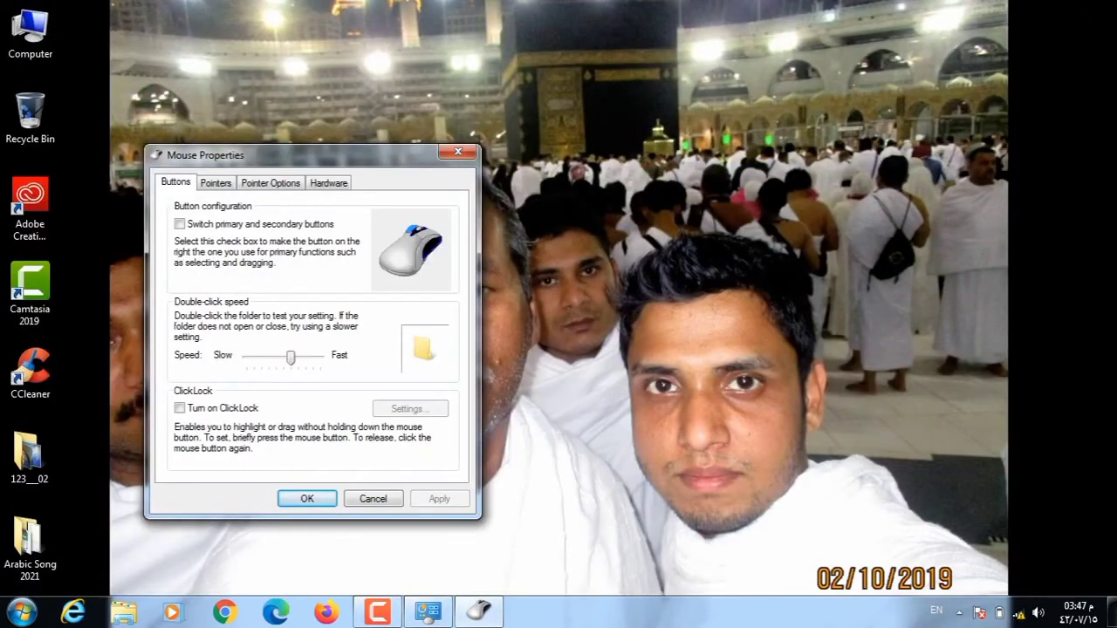
drag(261, 154, 329, 165)
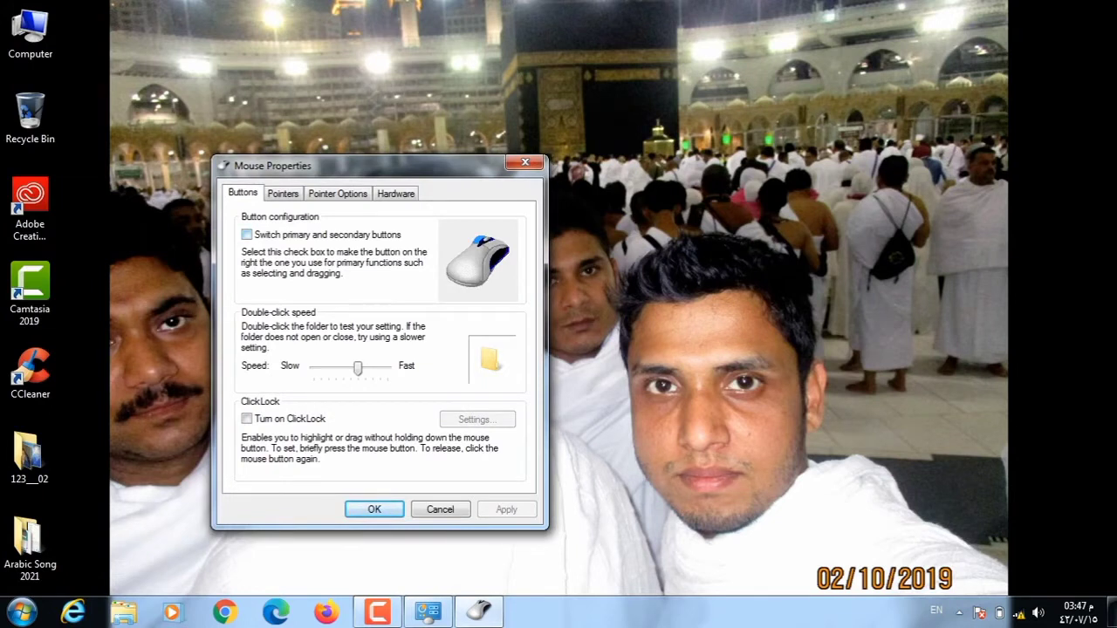
click(246, 234)
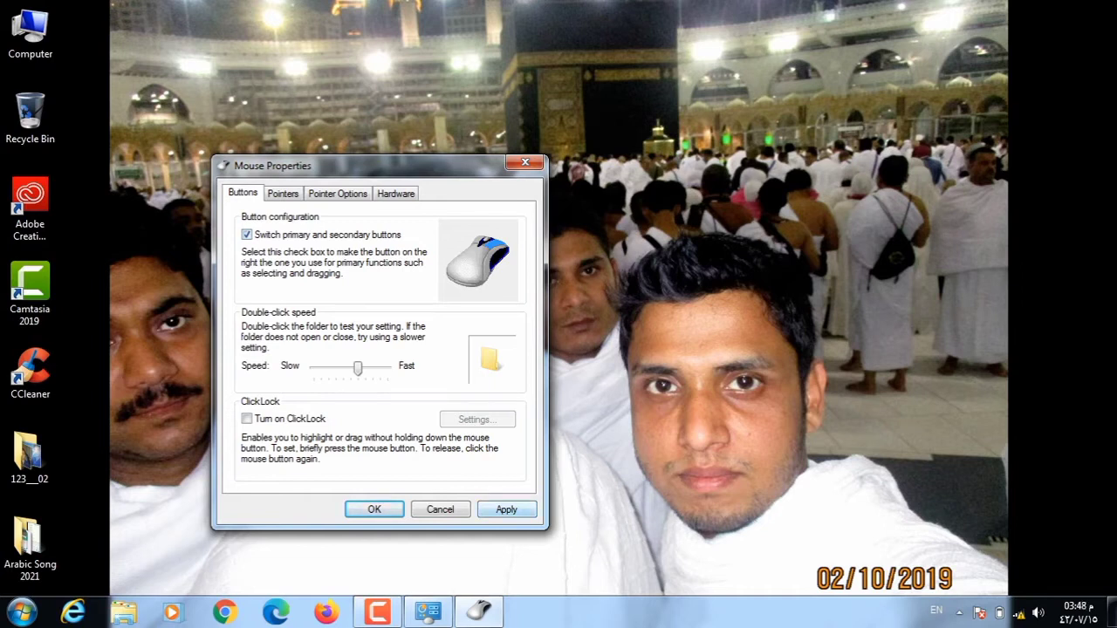
click(506, 509)
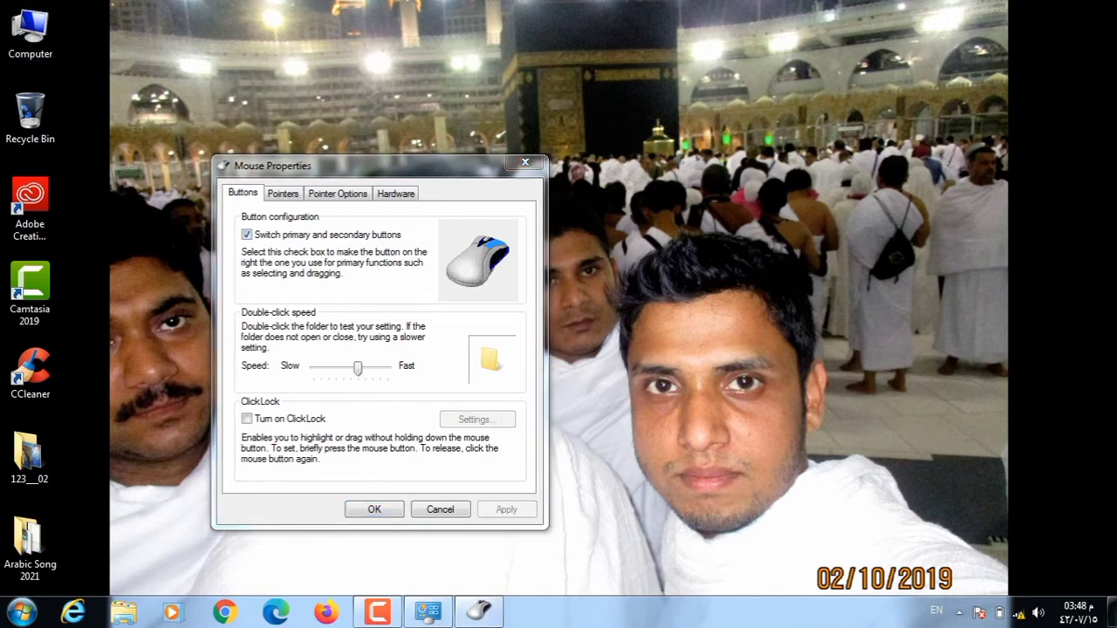
right_click(123, 222)
click(166, 291)
click(246, 235)
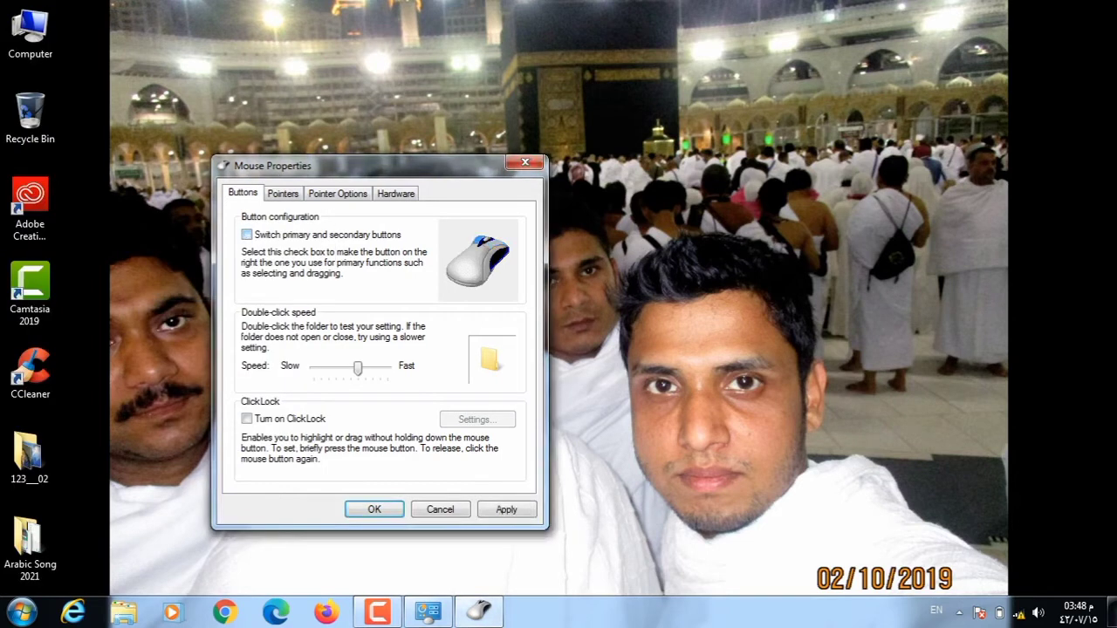
key(alt+a)
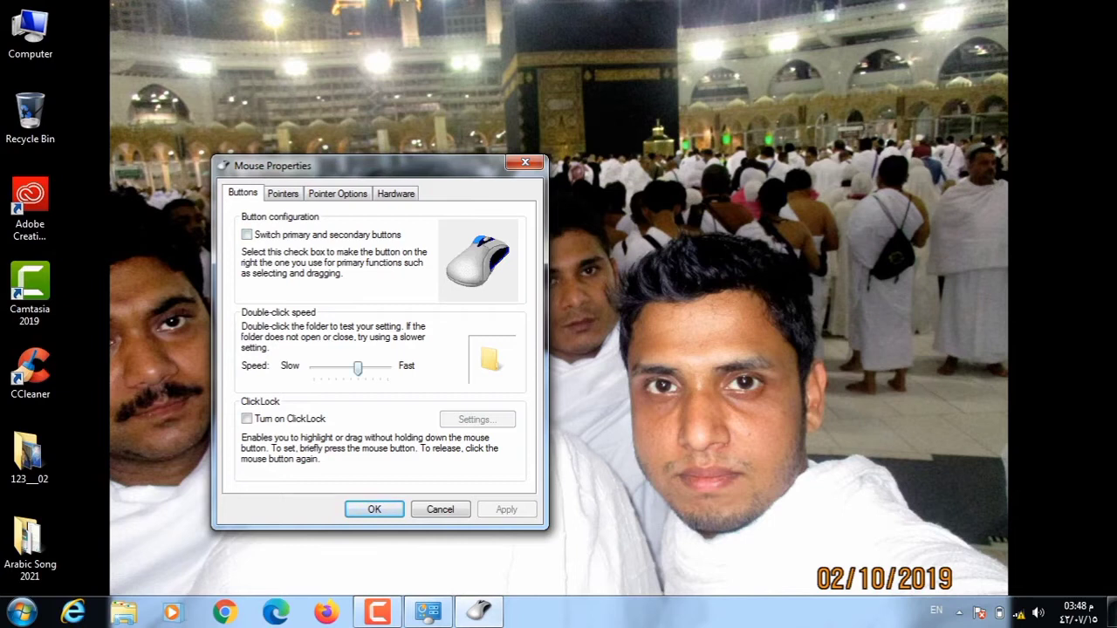
Apply the (None) pointer scheme on the Pointers tab and refresh the desktop.
click(283, 193)
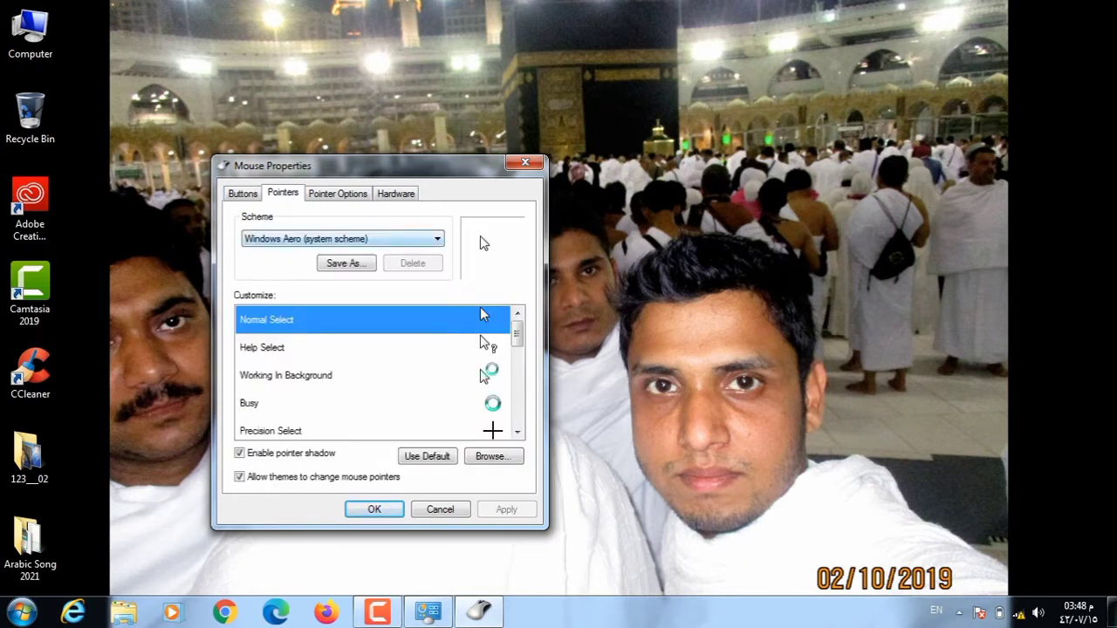
key(alt+Down)
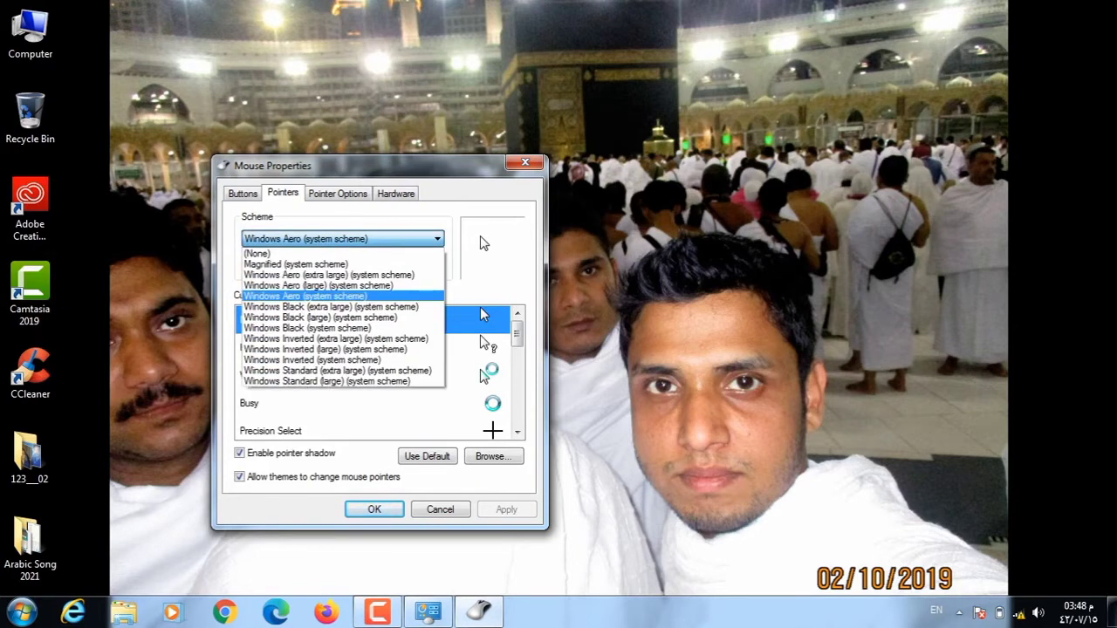
key(Up)
key(Up)
key(Up)
key(Up)
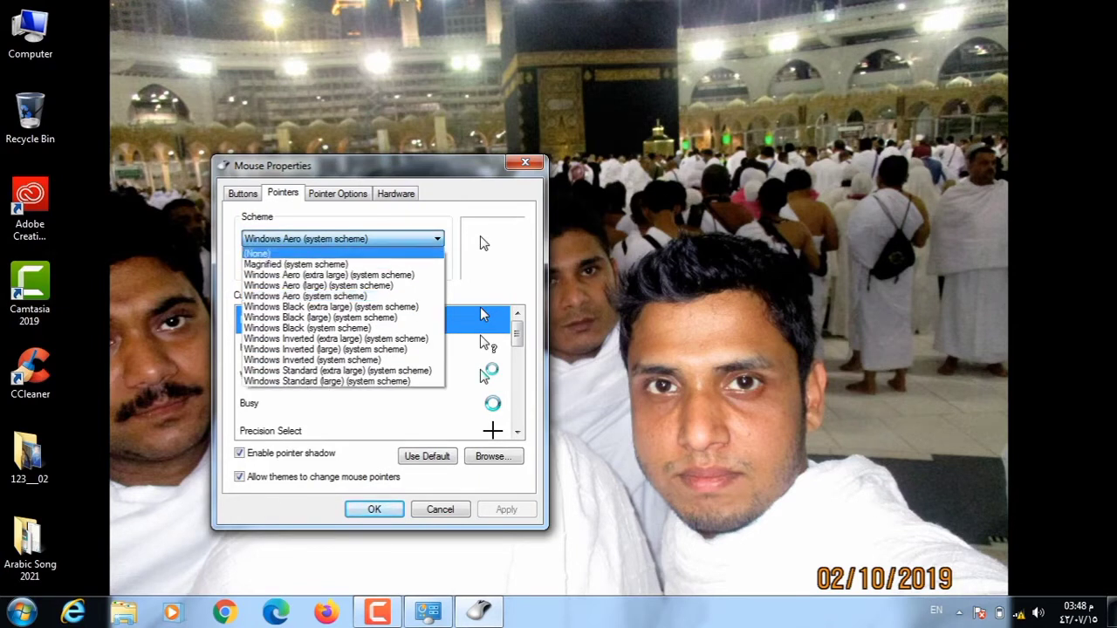
key(Return)
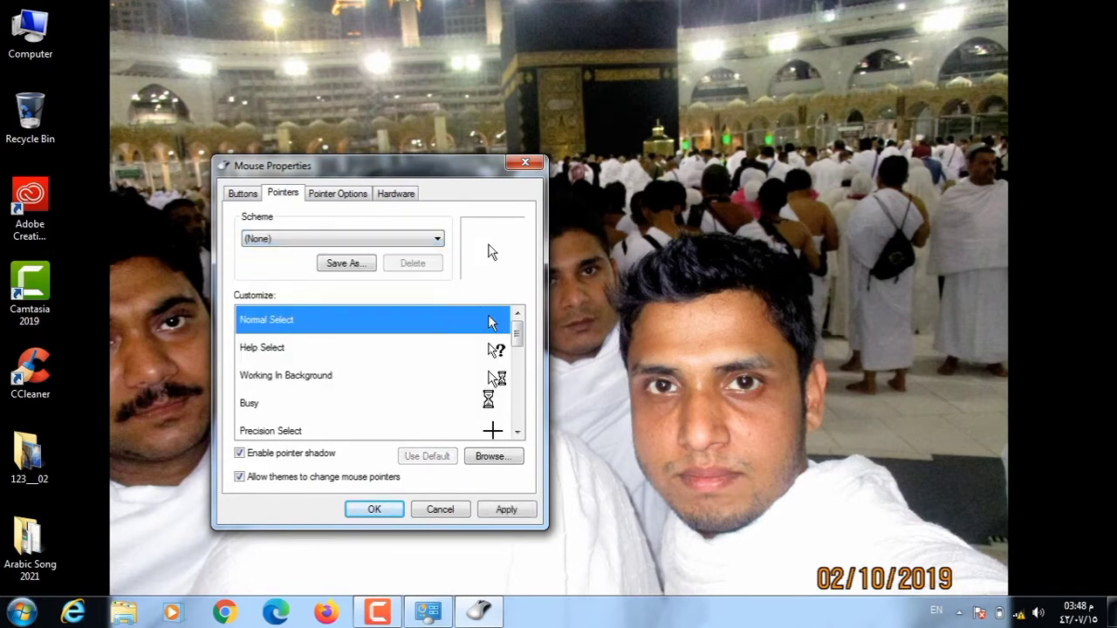
key(alt+a)
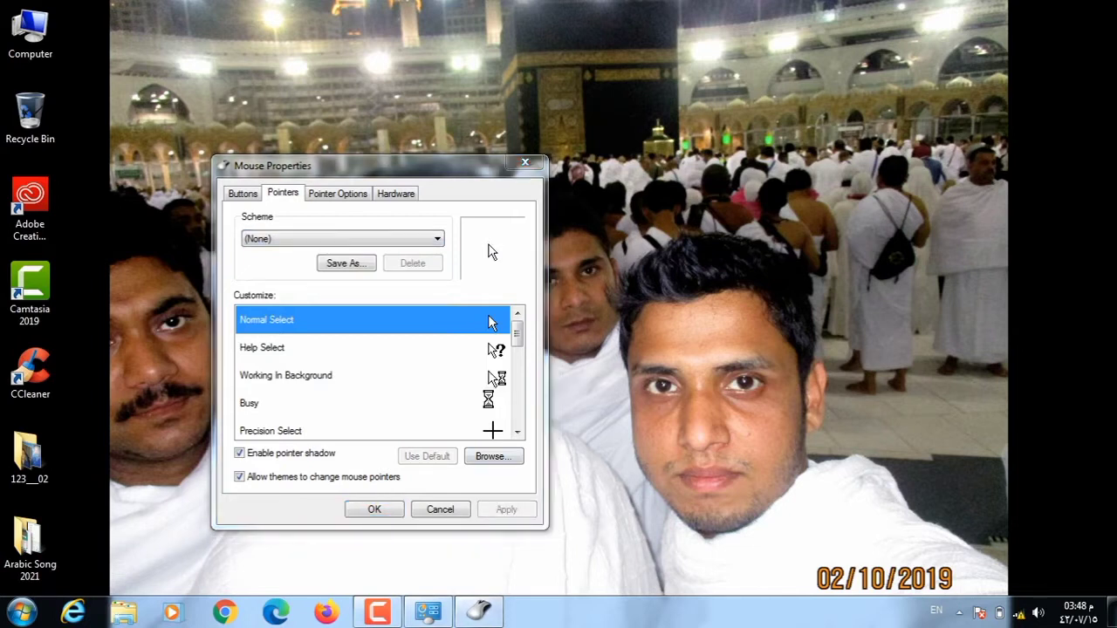
right_click(755, 201)
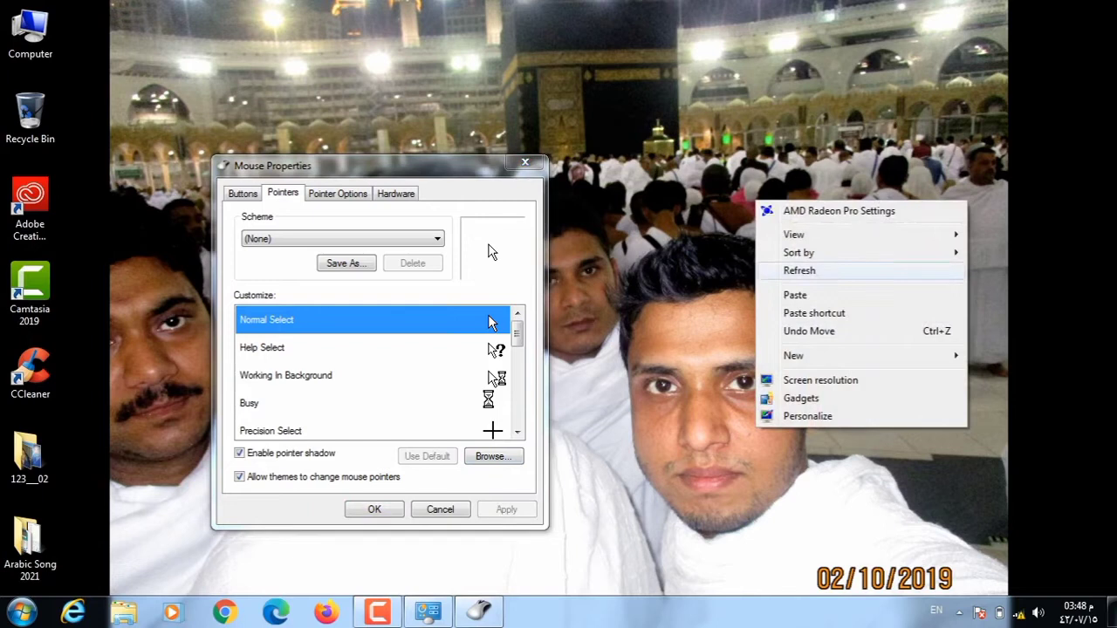
click(799, 270)
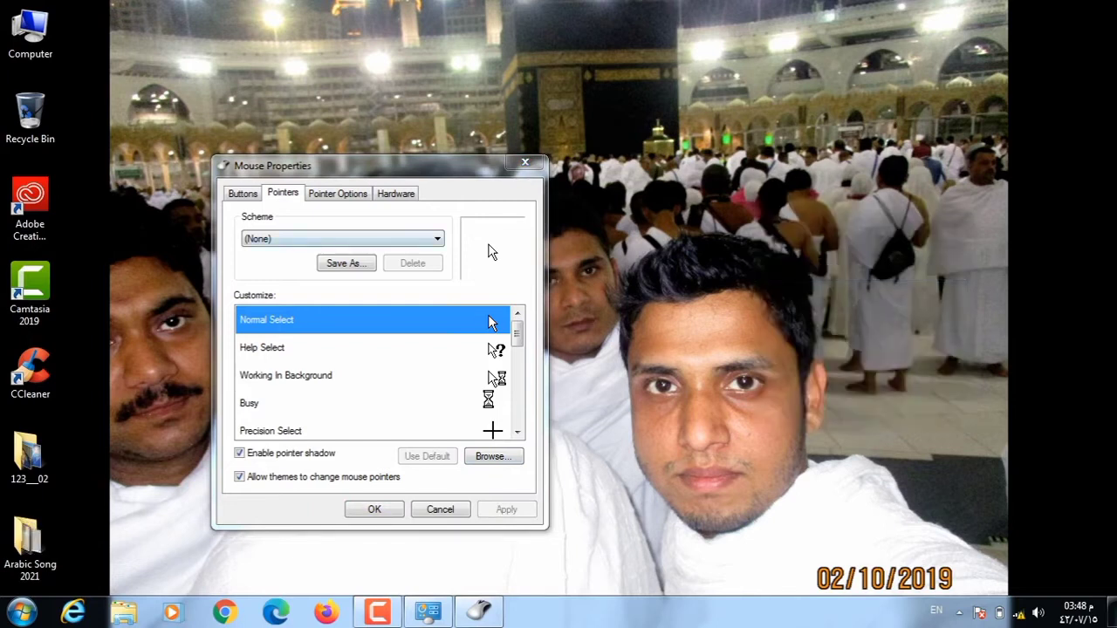
Try the Magnified, Windows Aero extra large and large schemes, then apply Windows Black.
key(alt+Down)
key(Down)
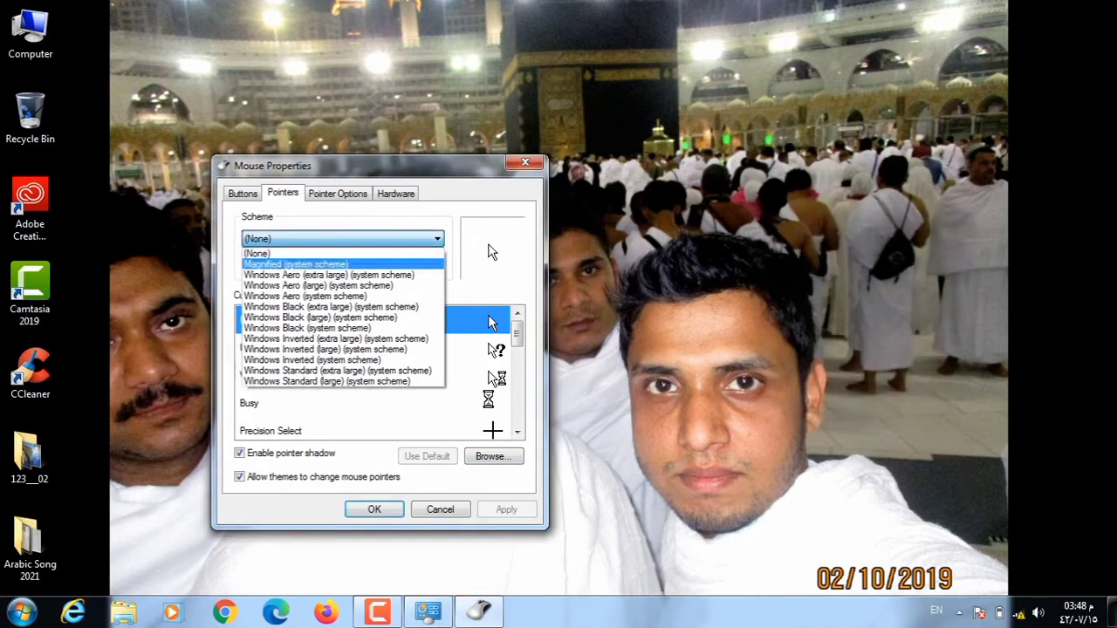
key(Return)
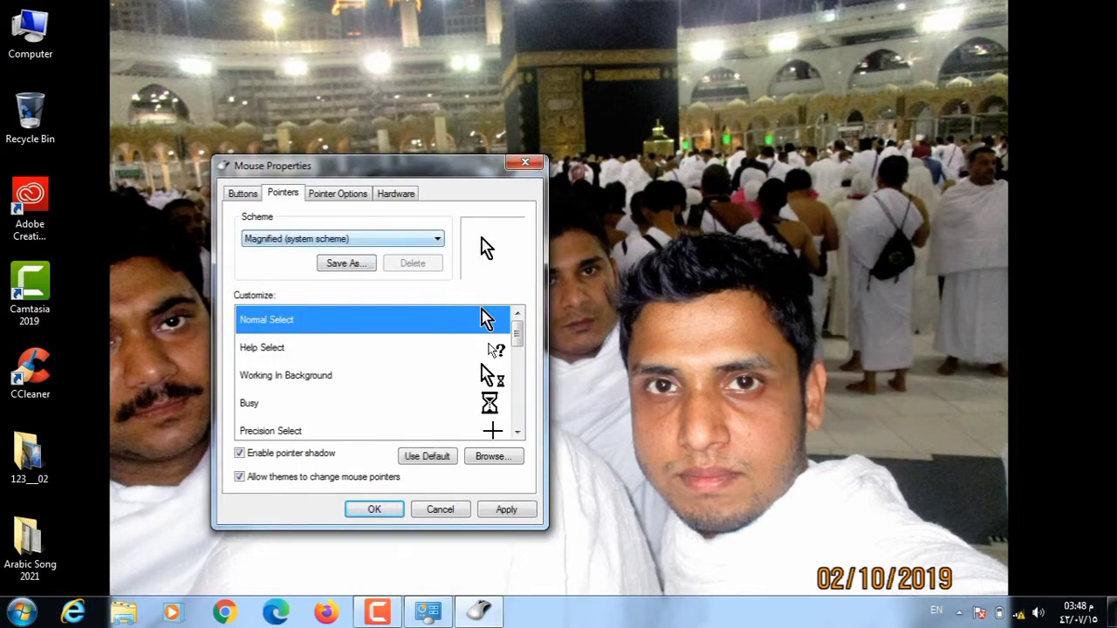
key(alt+Down)
key(Down)
key(Return)
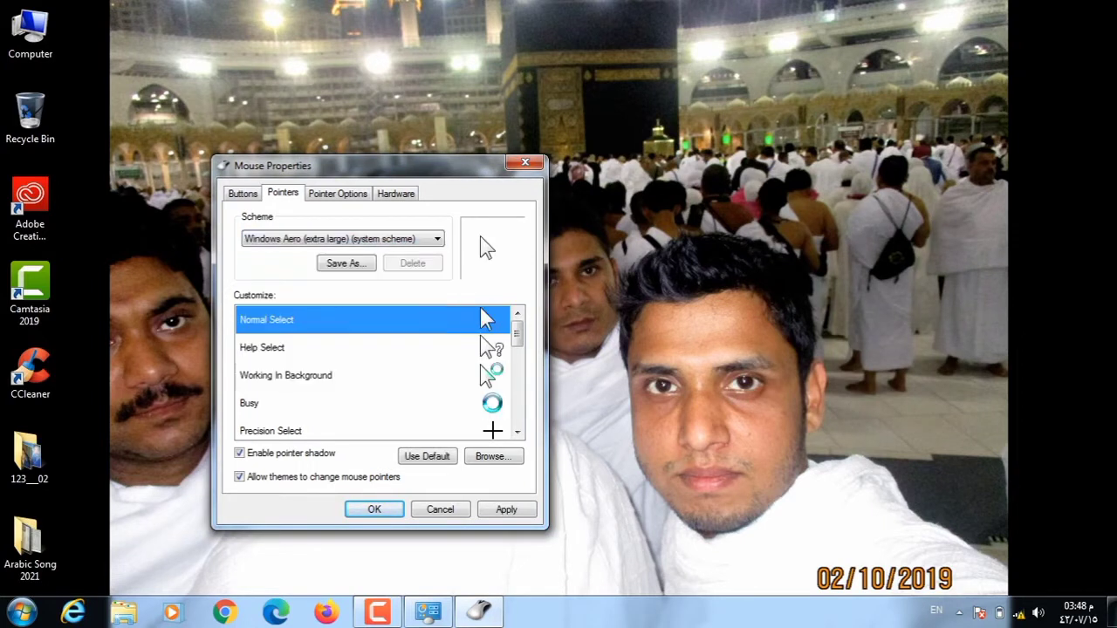
key(alt+Down)
key(Down)
key(Return)
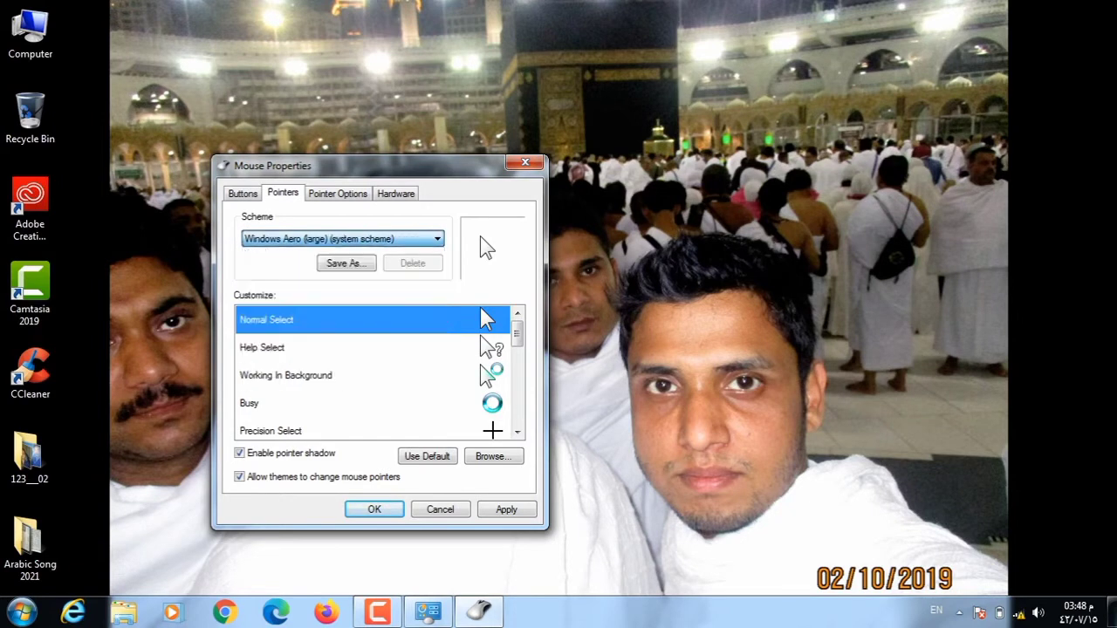
key(alt+Down)
key(Down)
key(Down)
key(Down)
key(Down)
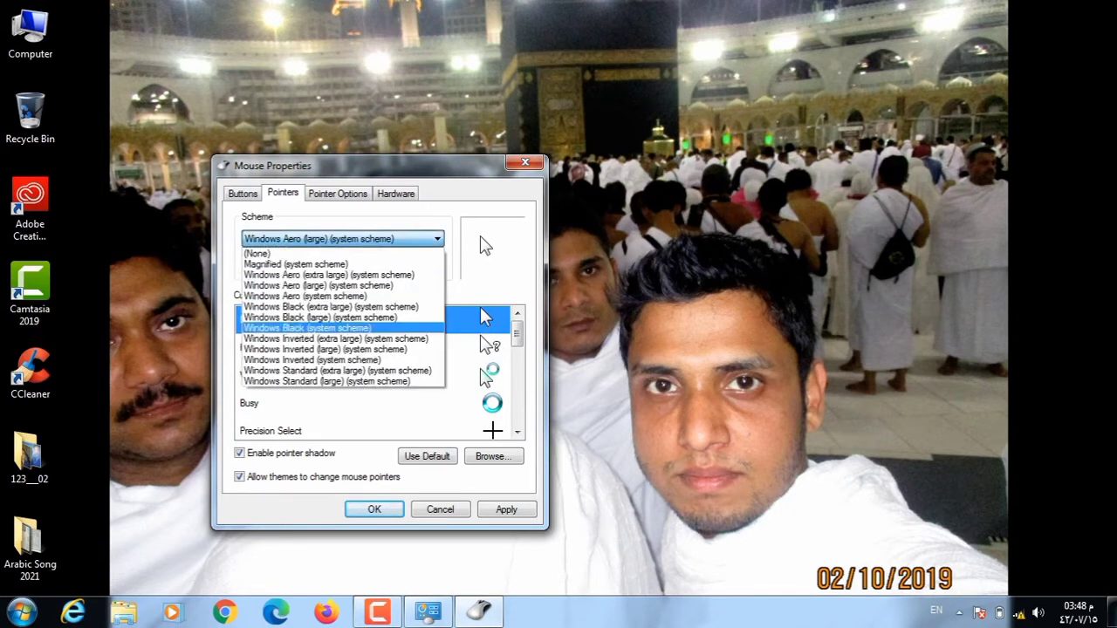
key(Return)
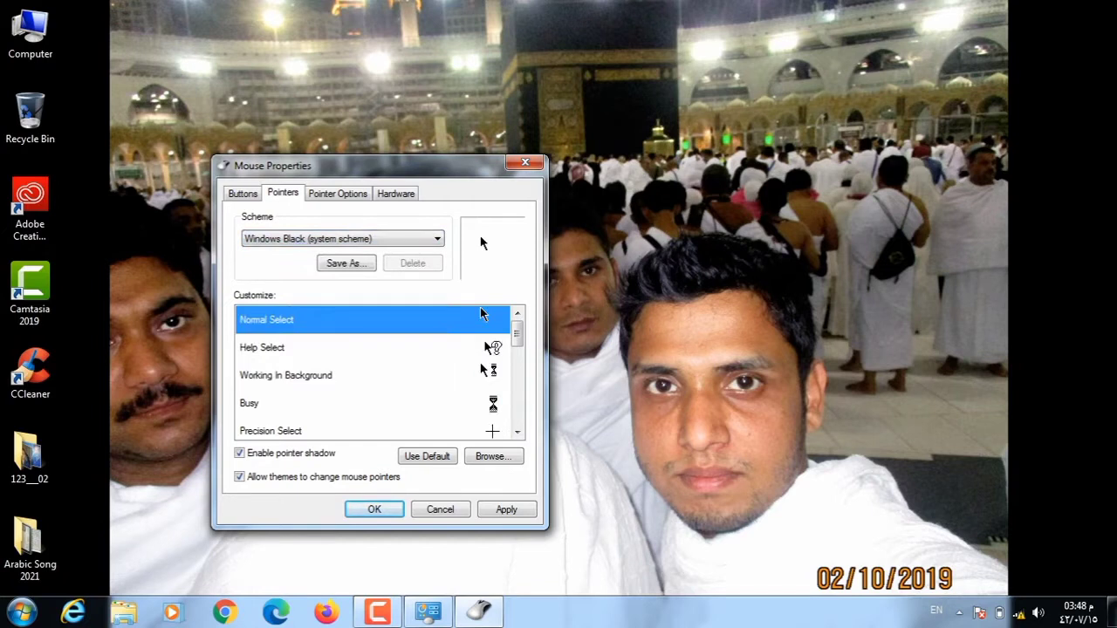
key(alt+a)
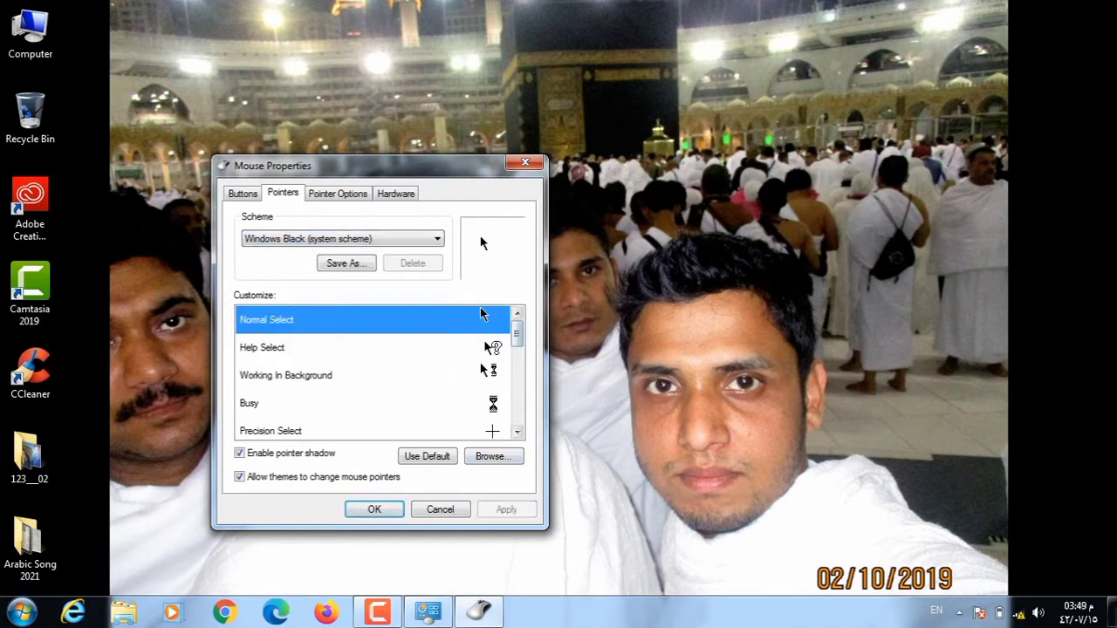
Preview Windows Inverted (large) and Windows Standard (large) schemes, then return to (None).
click(761, 195)
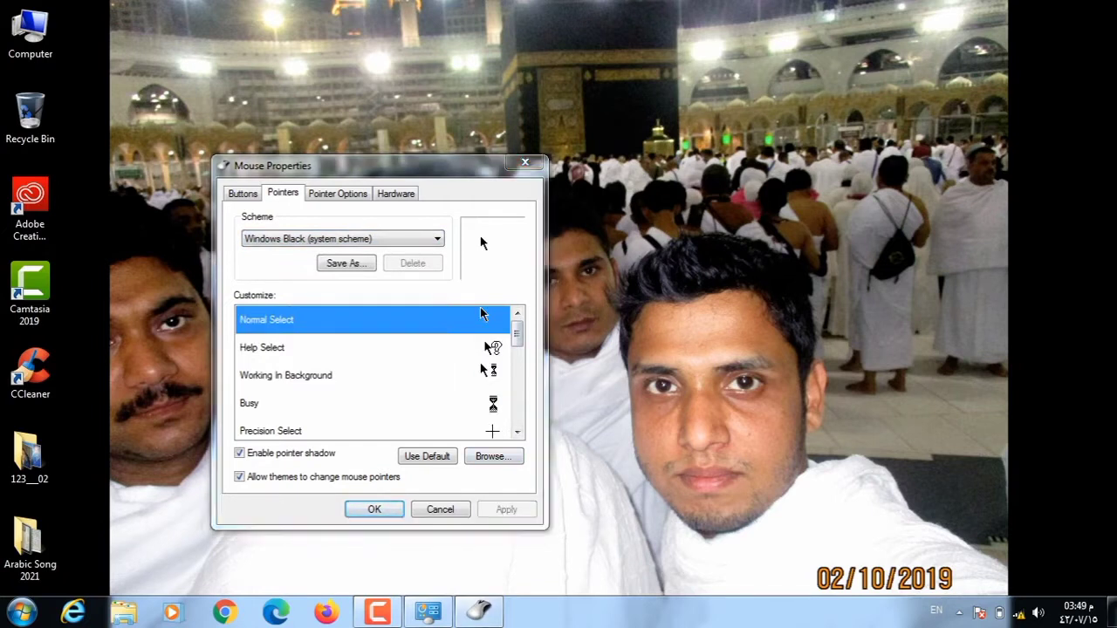
right_click(760, 195)
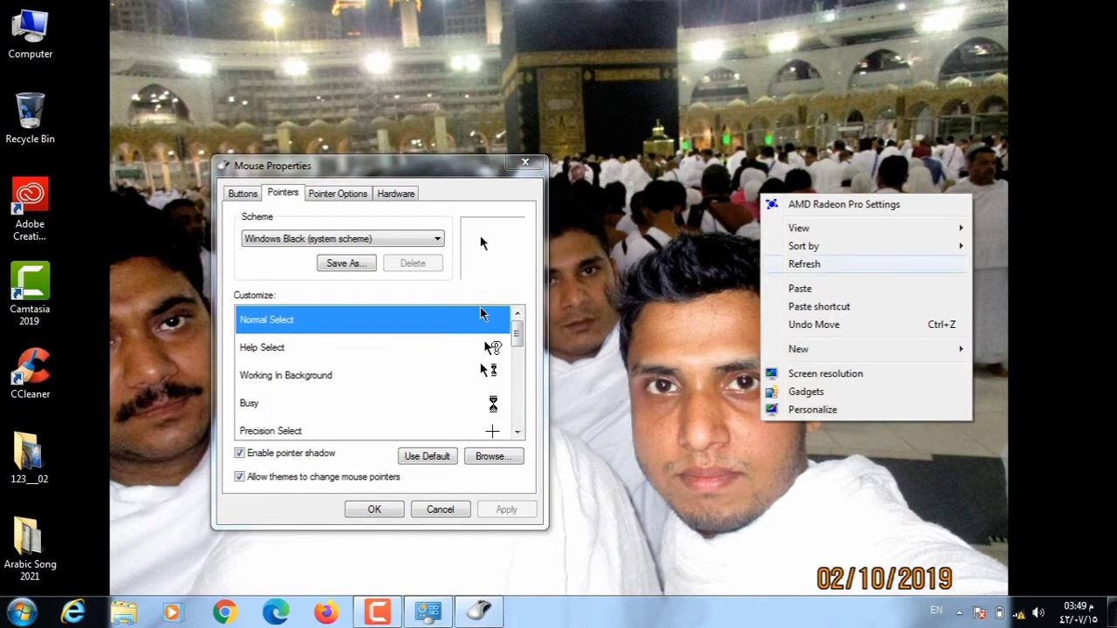
click(803, 263)
click(342, 238)
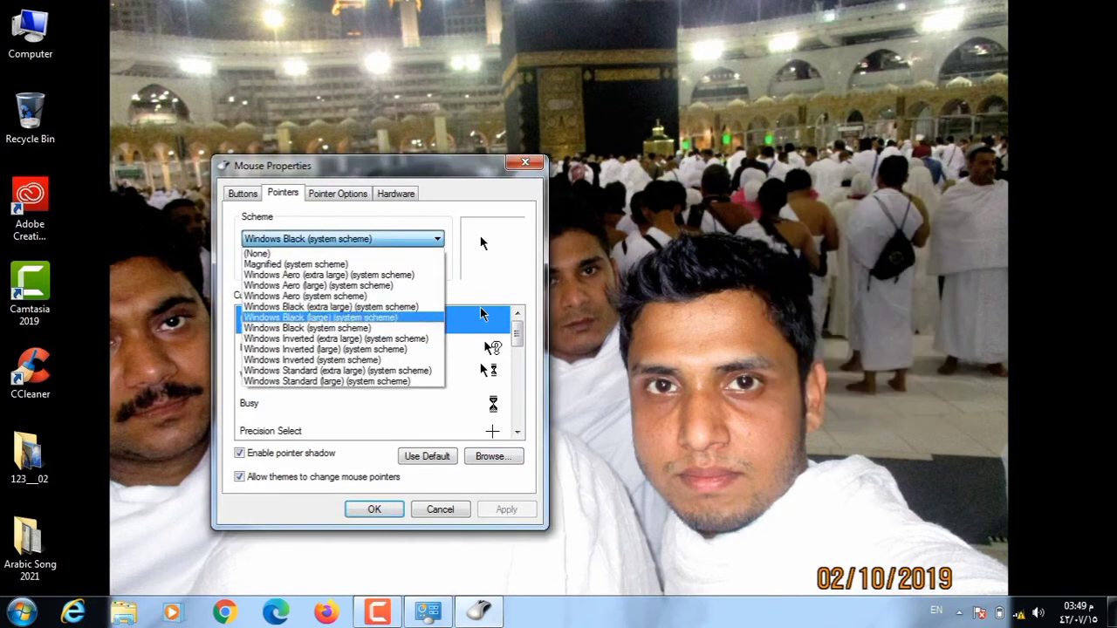
click(324, 349)
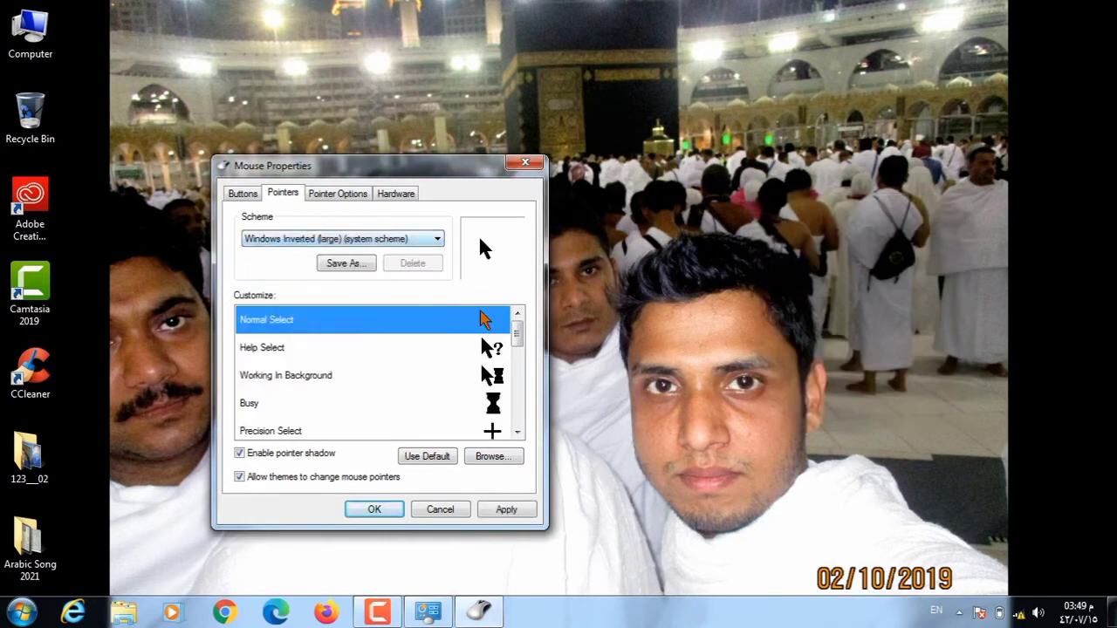
click(342, 238)
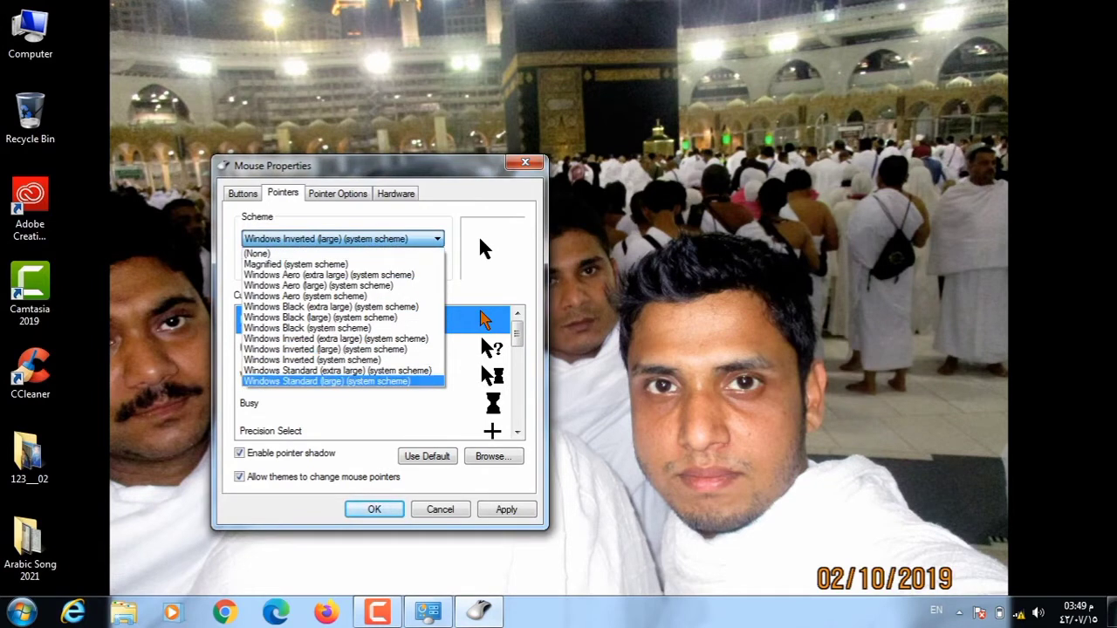
click(324, 381)
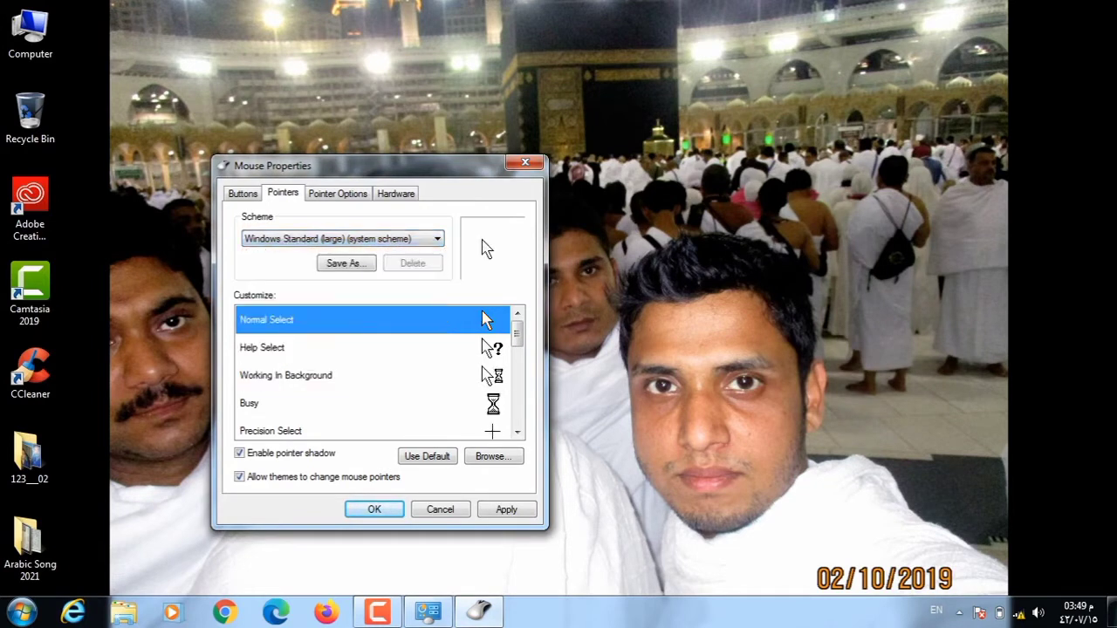
click(342, 238)
click(257, 253)
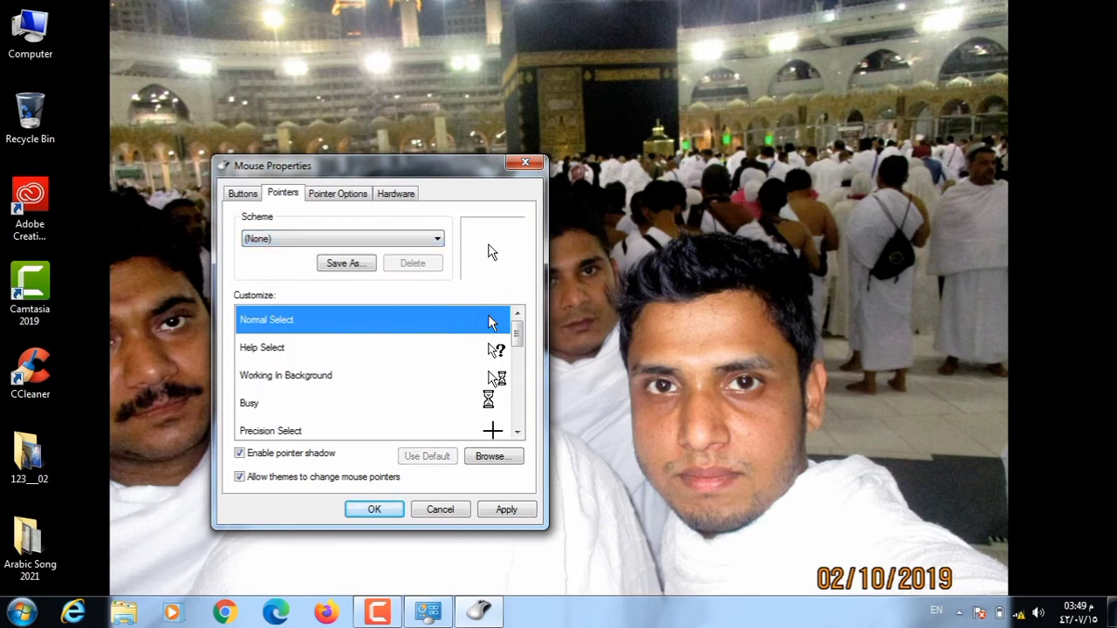
Apply the (None) scheme and select Link Select in the Customize list.
key(alt+a)
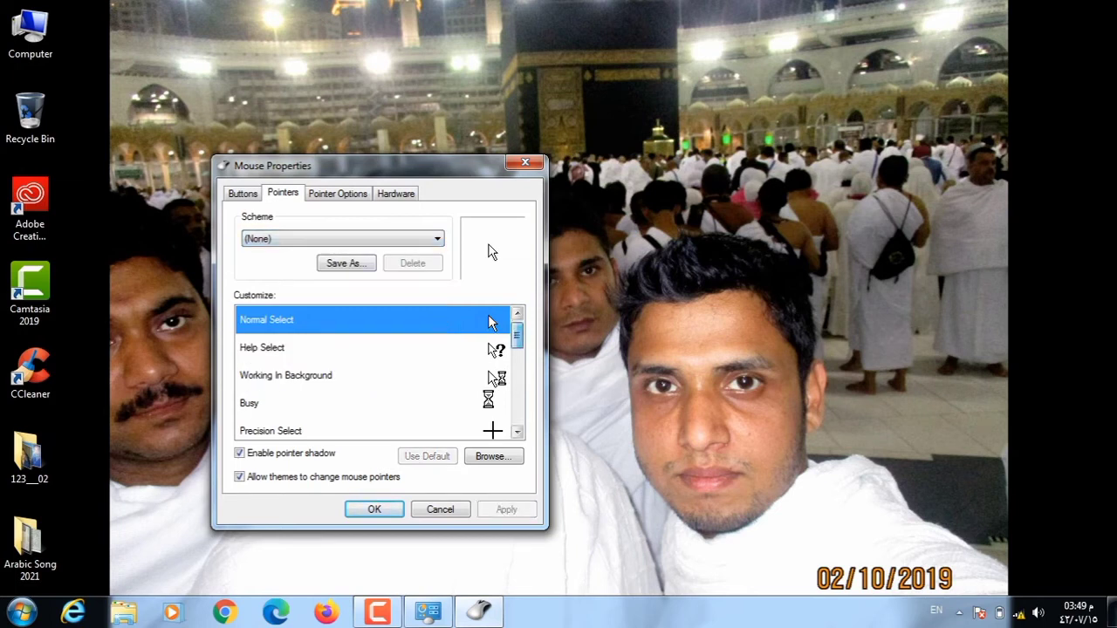
scroll(379, 371, down, 1)
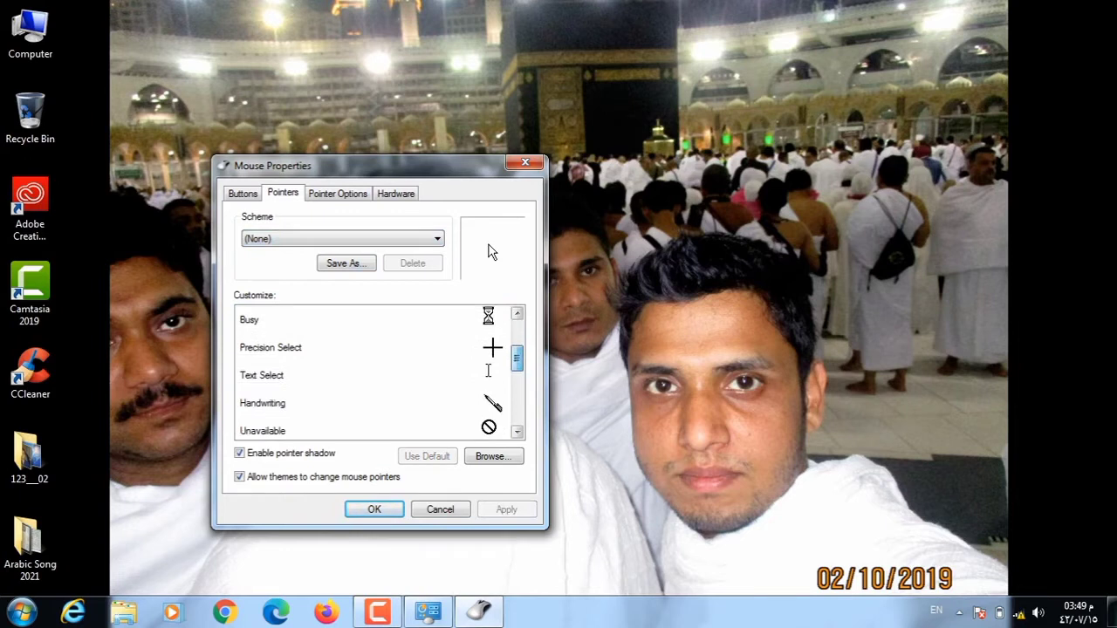
scroll(378, 372, down, 1)
scroll(492, 251, down, 6)
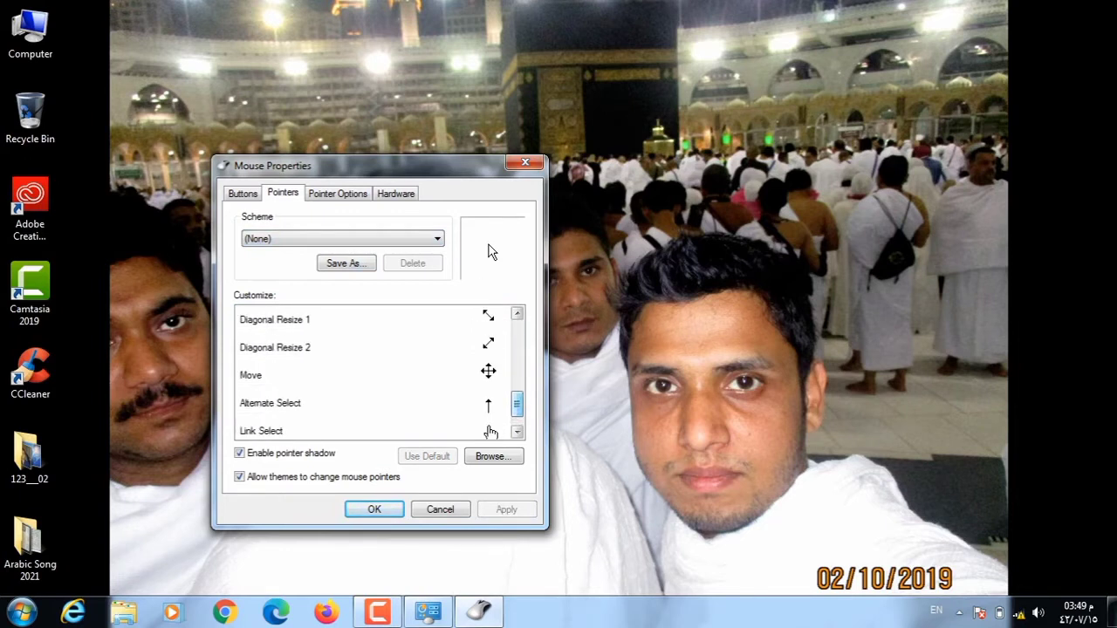
scroll(492, 251, down, 1)
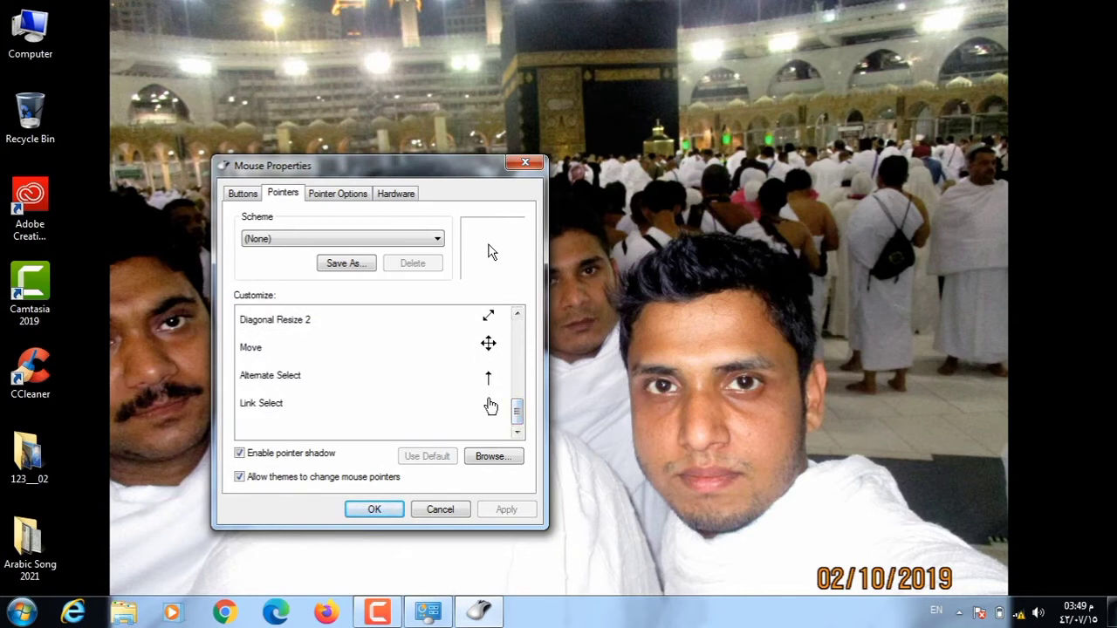
click(262, 403)
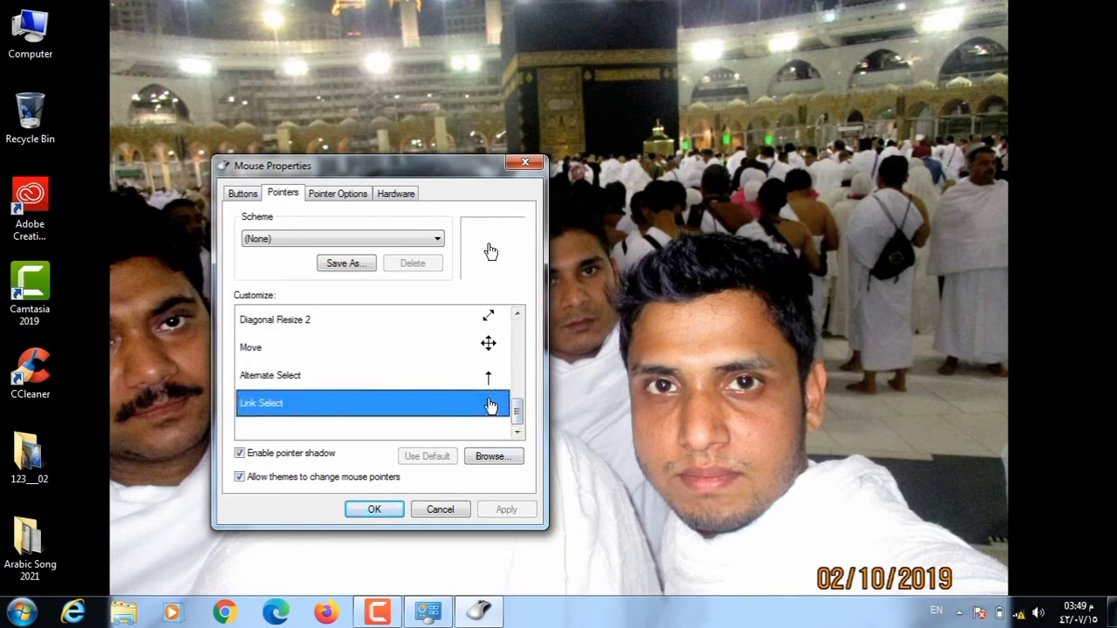
Set Link Select to the aero_busy_xl cursor, browsing in Large icons view, and apply it.
double_click(490, 406)
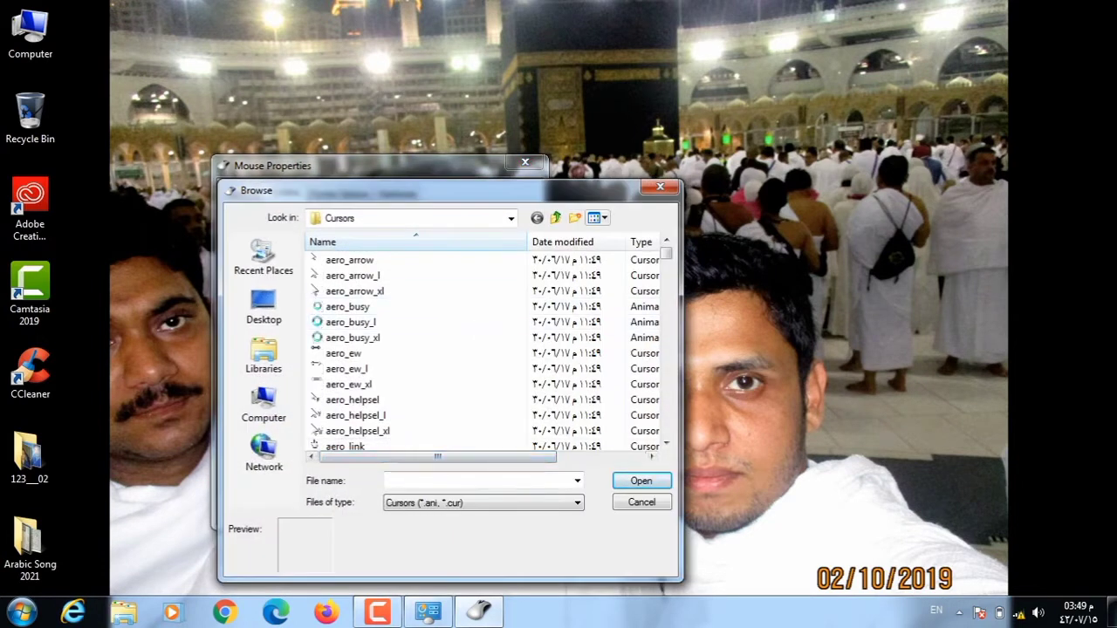
click(598, 217)
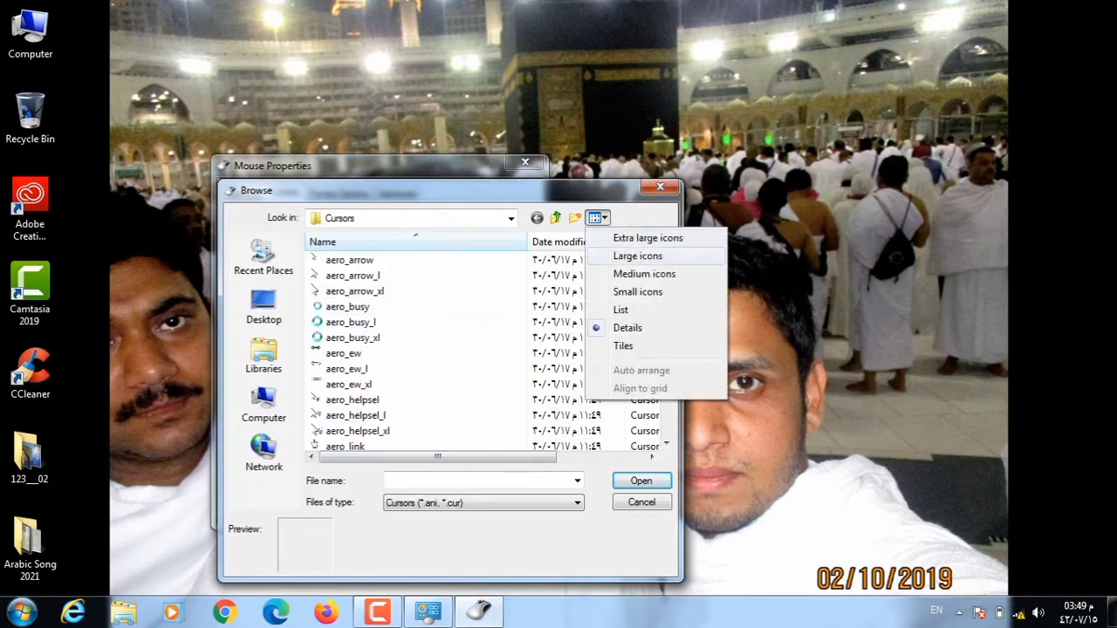
click(636, 256)
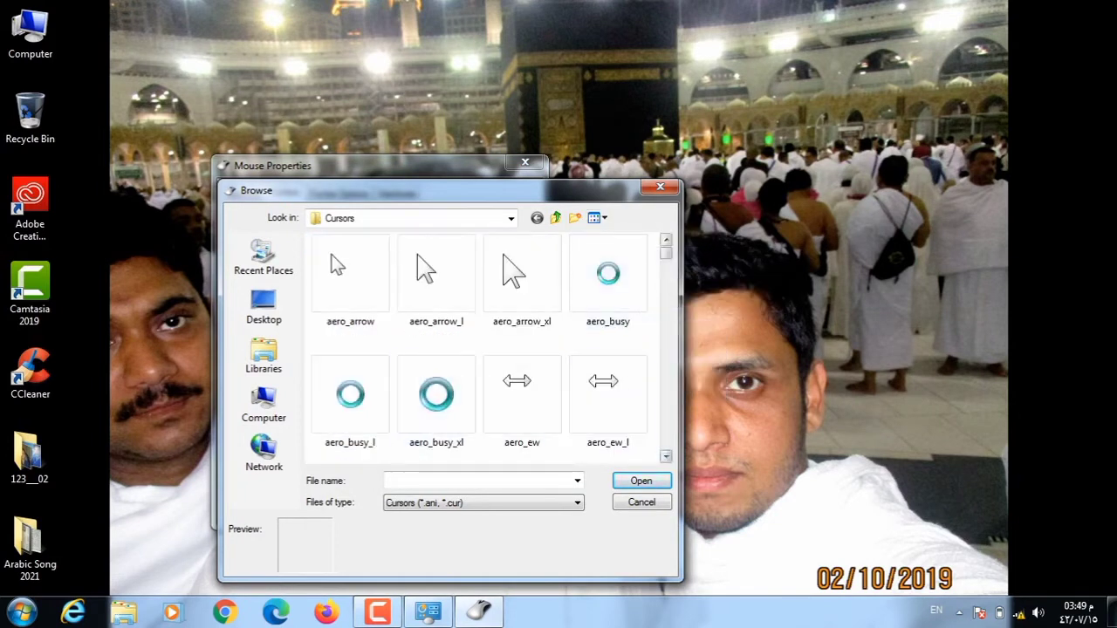
scroll(436, 349, down, 1)
click(436, 341)
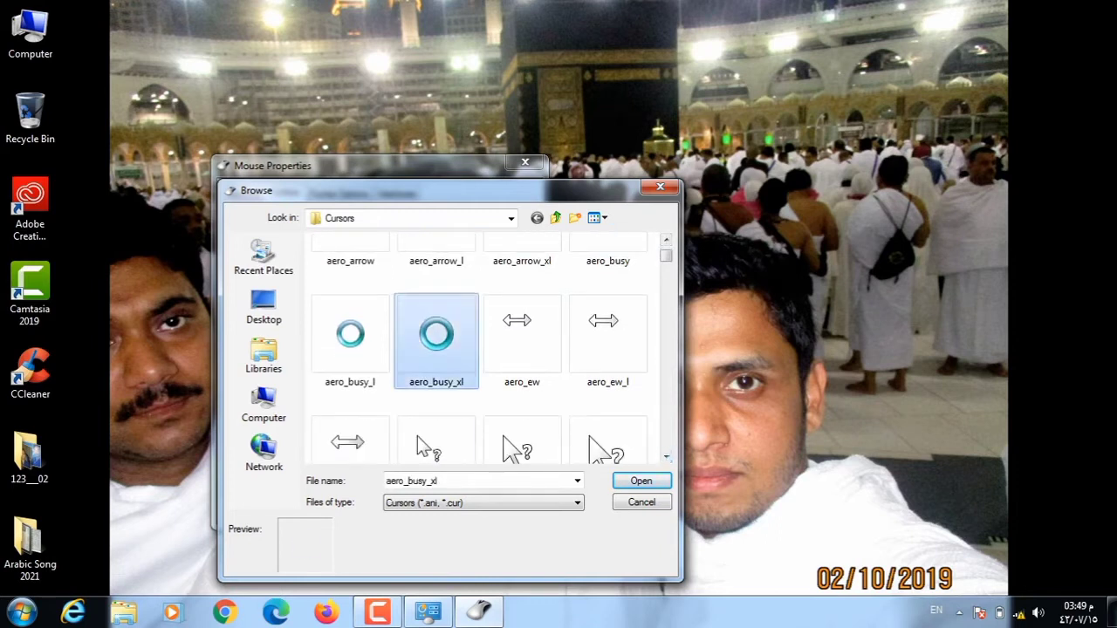
click(640, 480)
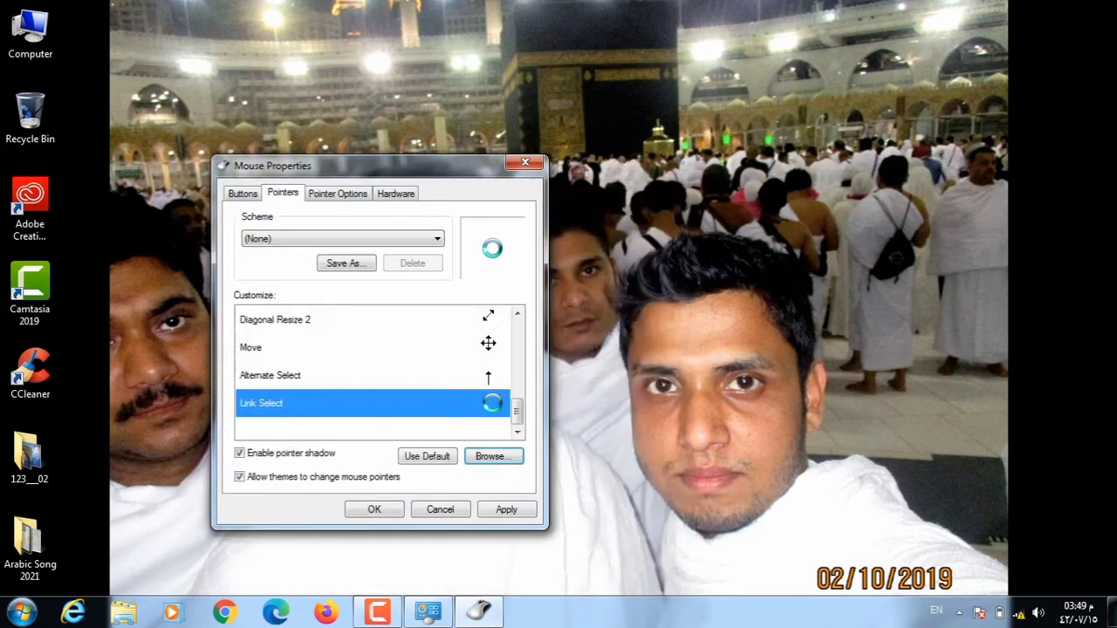
click(506, 509)
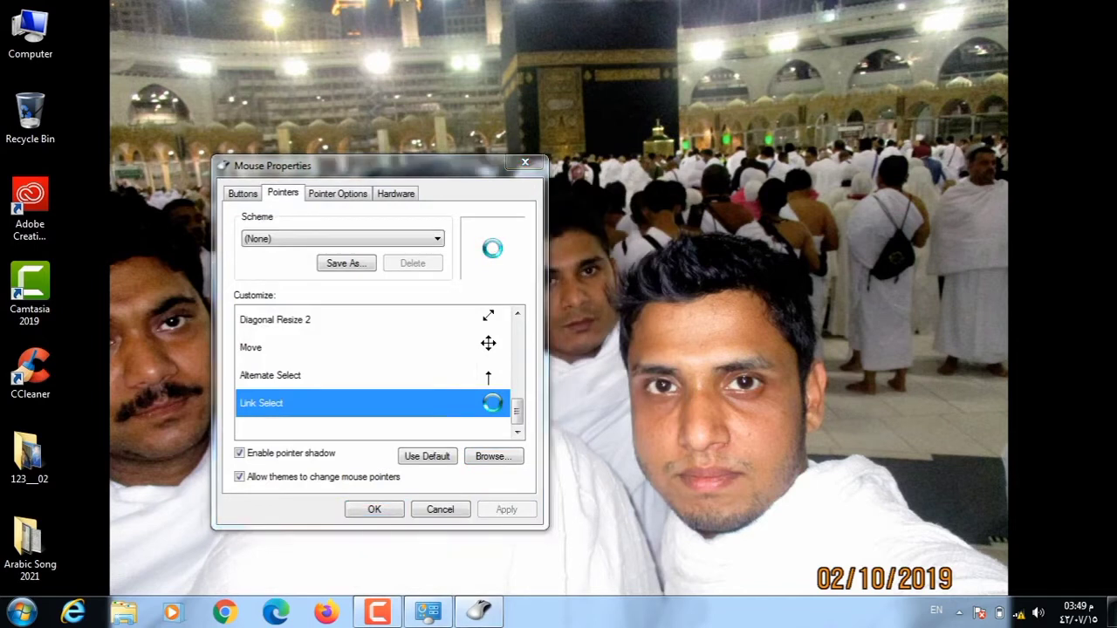
right_click(698, 335)
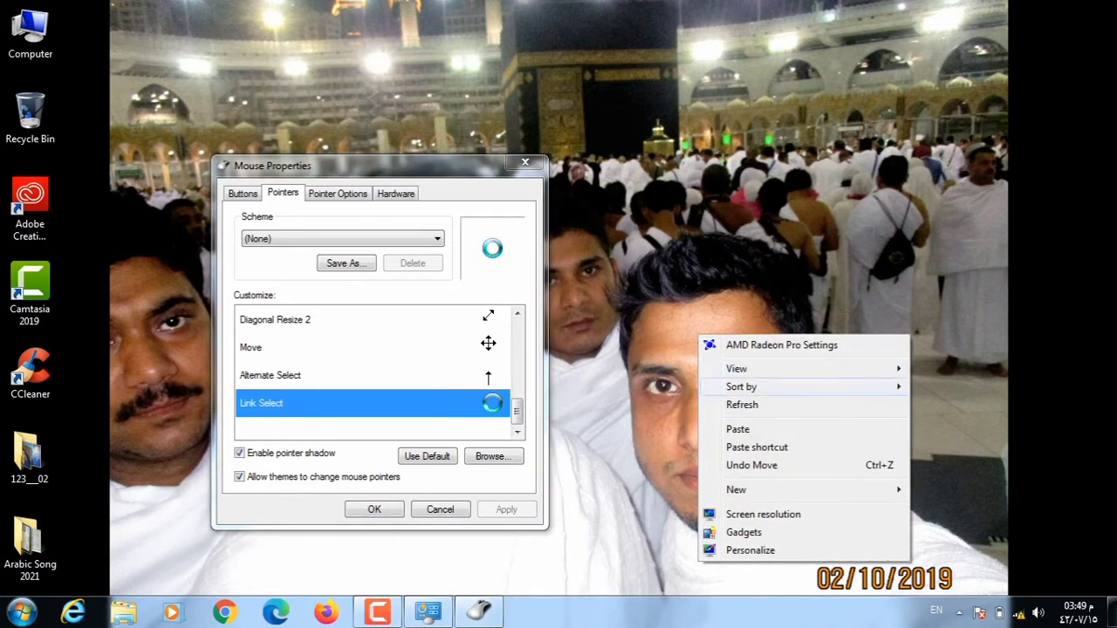
click(742, 405)
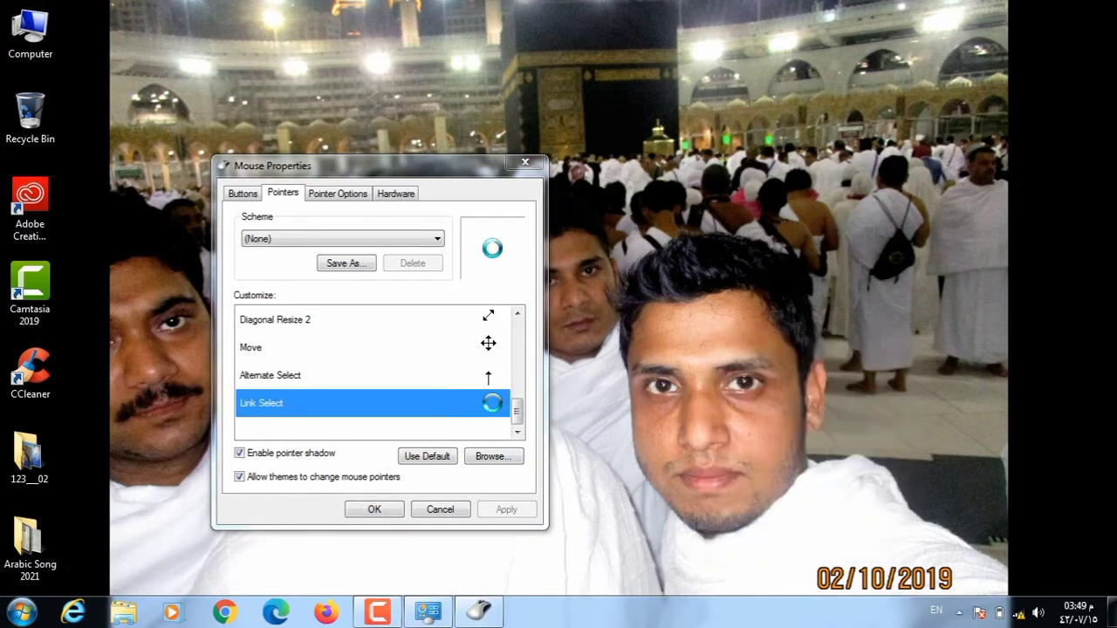
Replace the Link Select cursor with aero_pen_xl and apply the change.
click(493, 456)
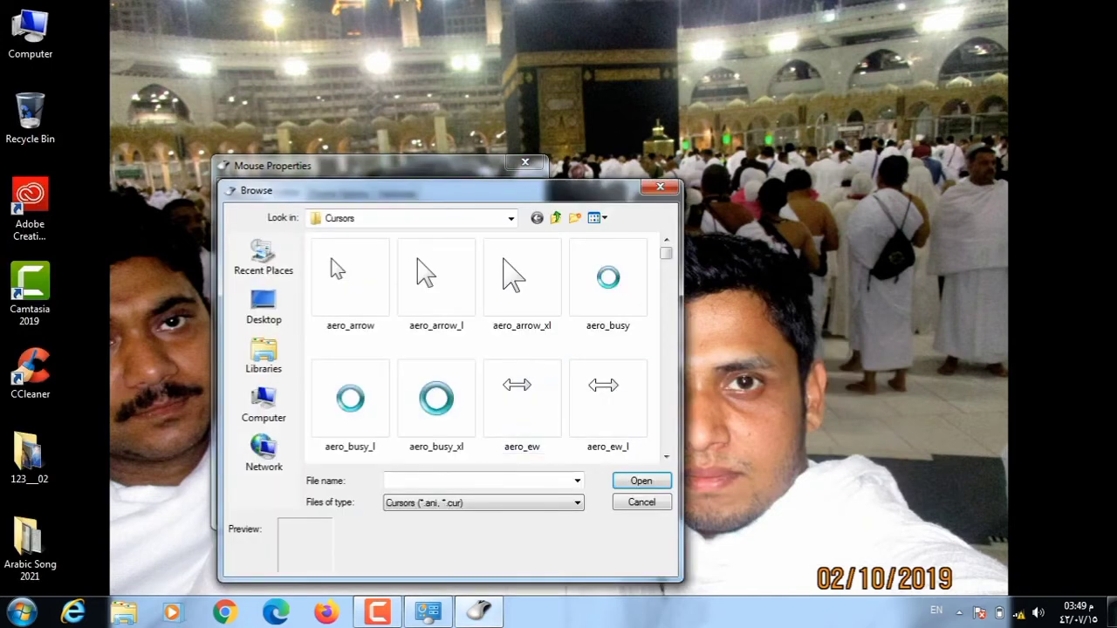
scroll(478, 349, down, 3)
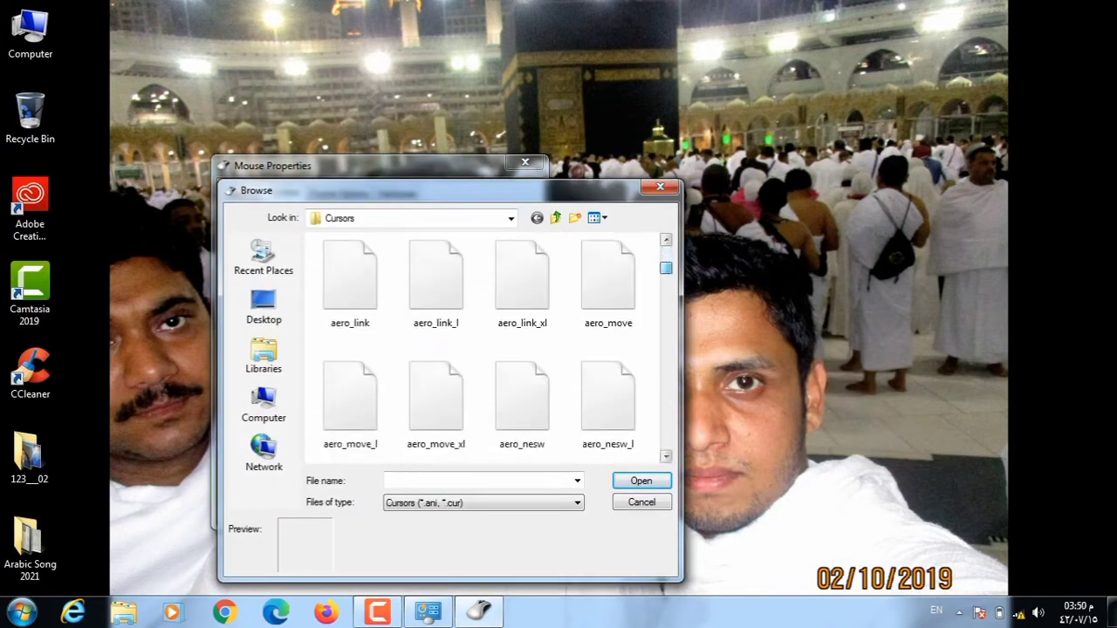
scroll(478, 349, down, 6)
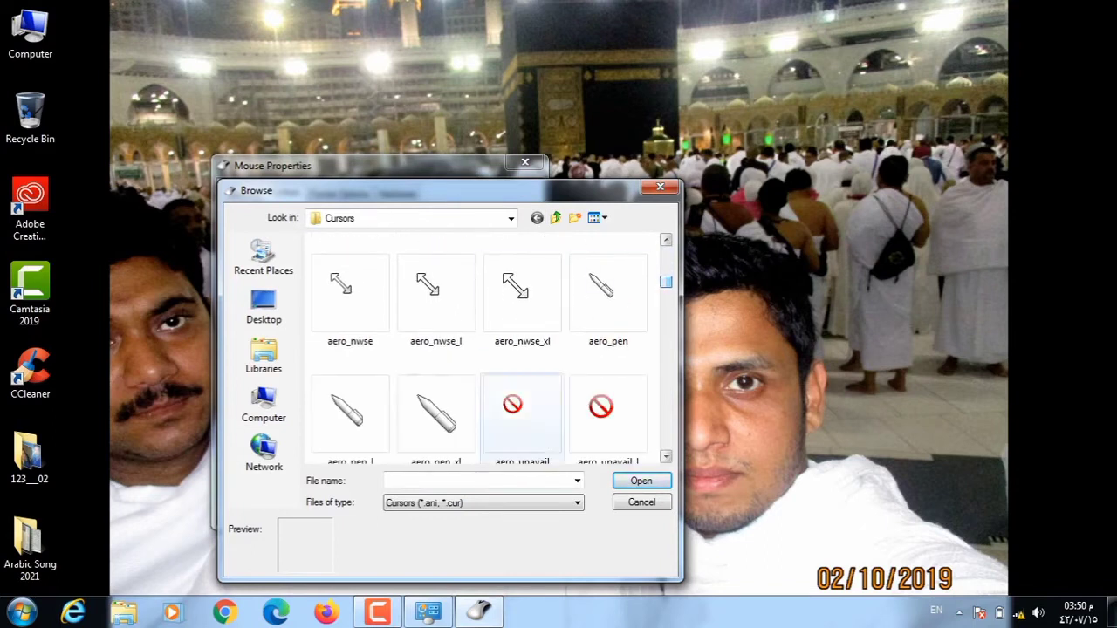
click(437, 414)
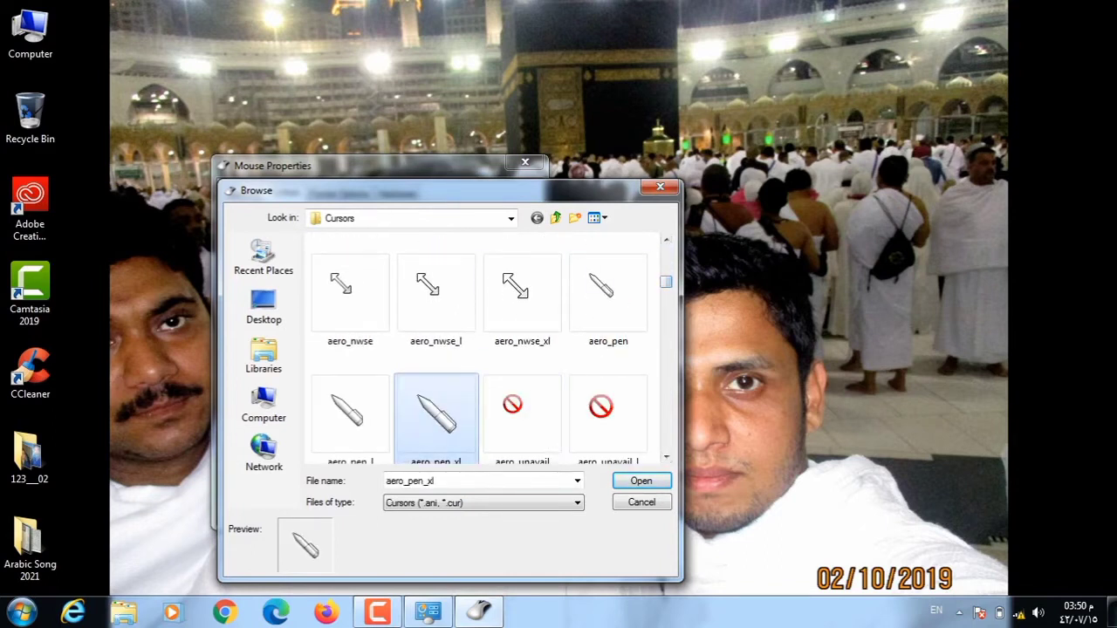
click(641, 481)
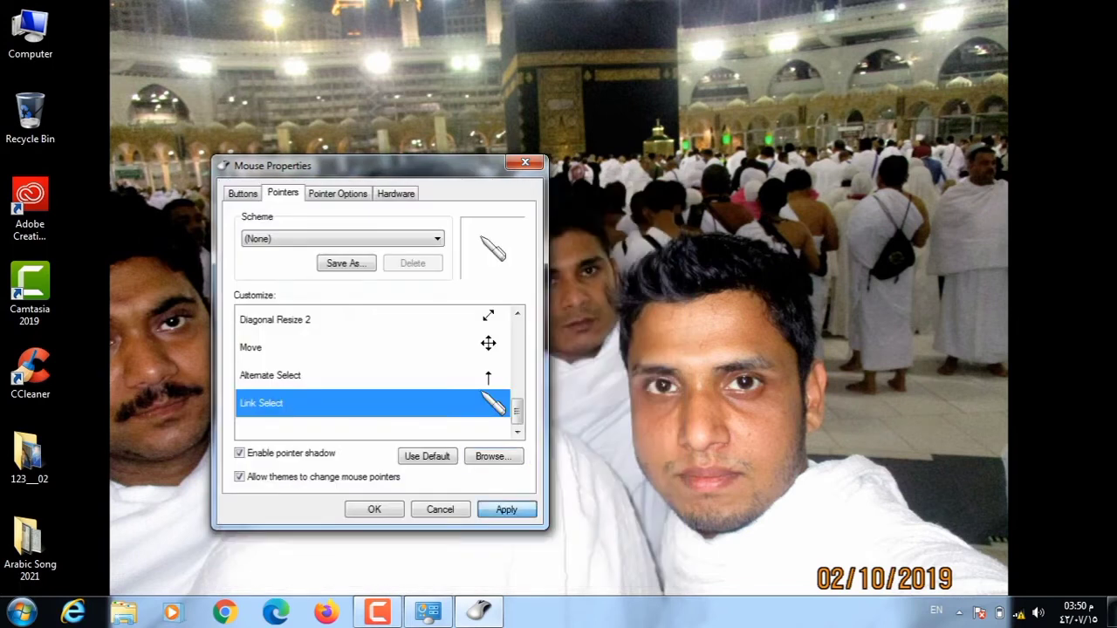
click(506, 510)
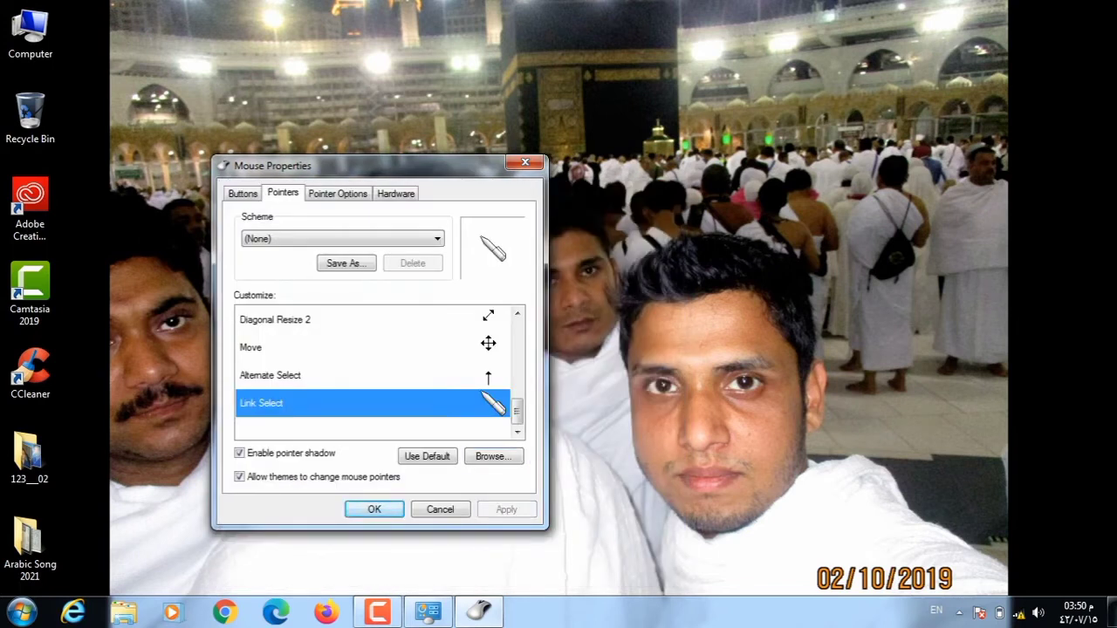
click(239, 453)
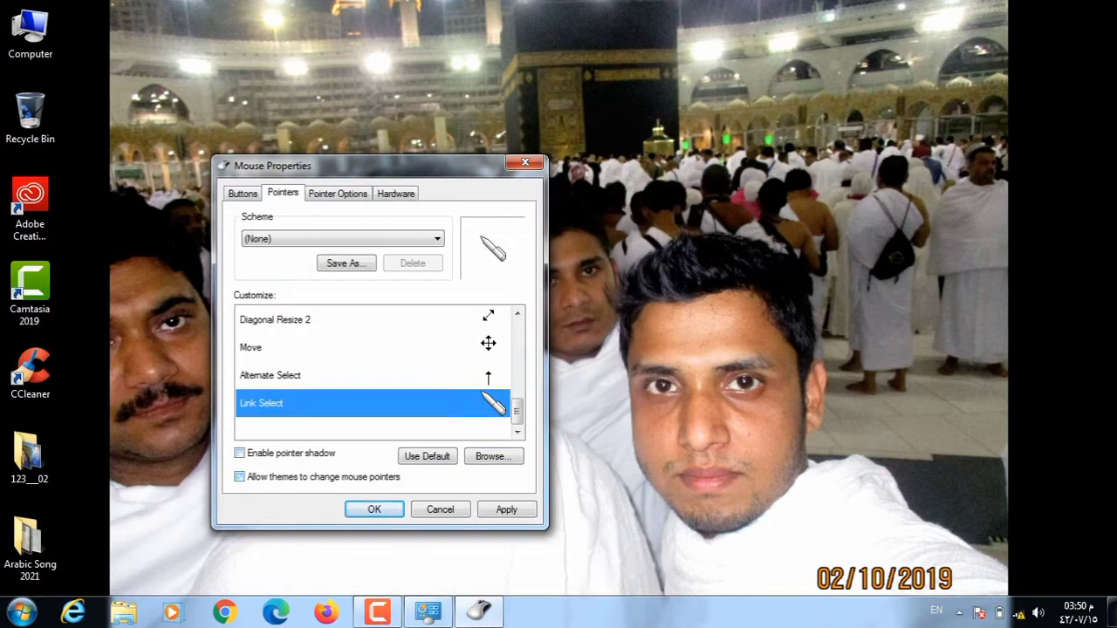
click(239, 476)
click(239, 453)
right_click(653, 292)
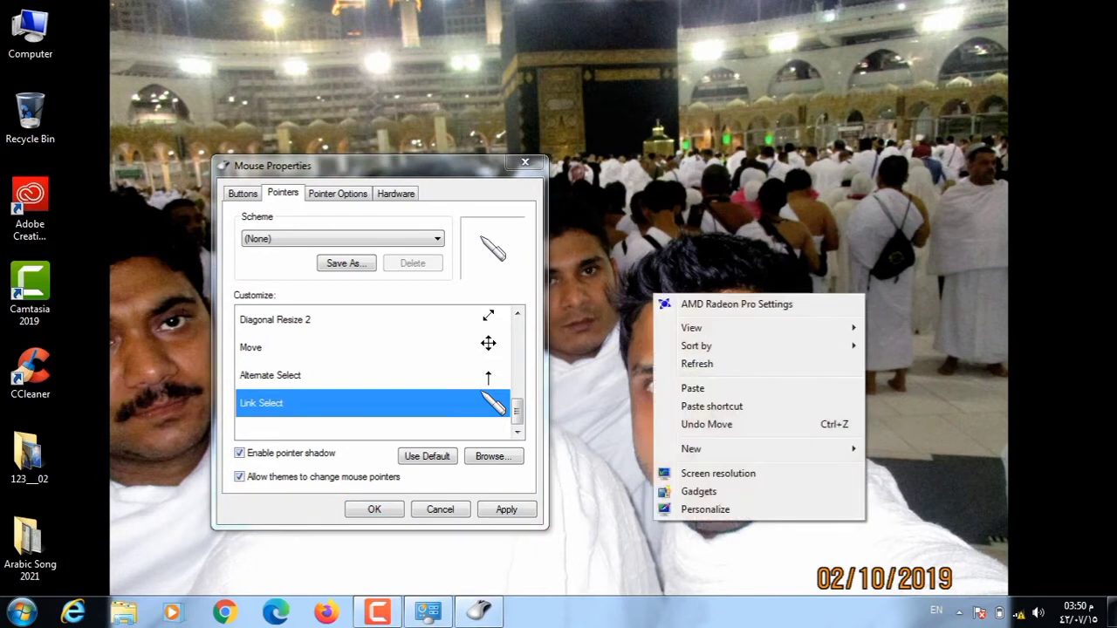
click(684, 361)
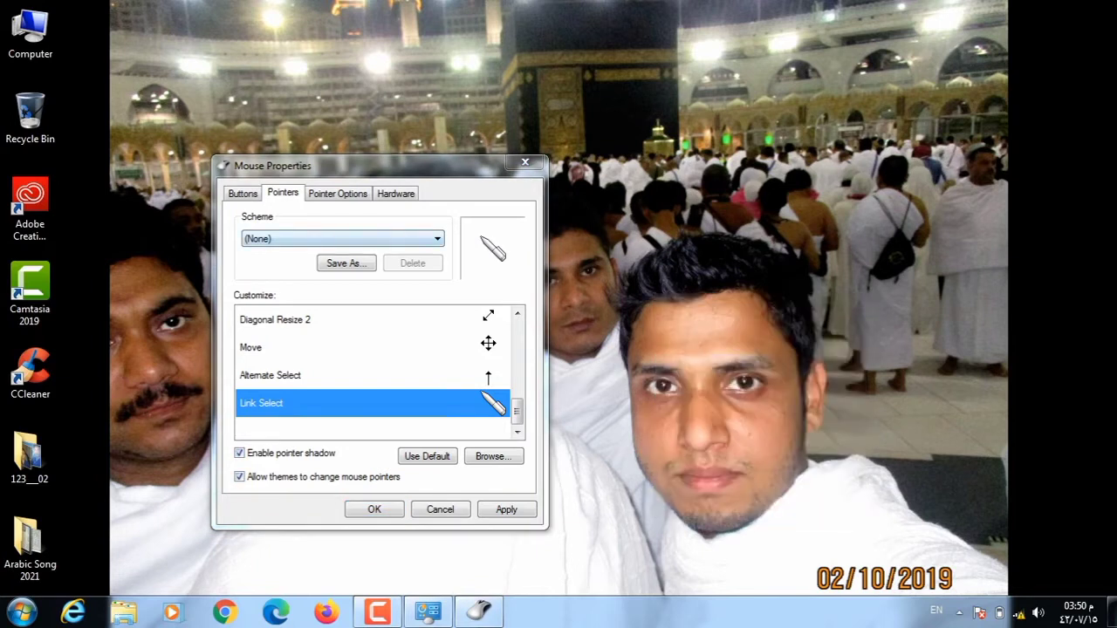
click(342, 239)
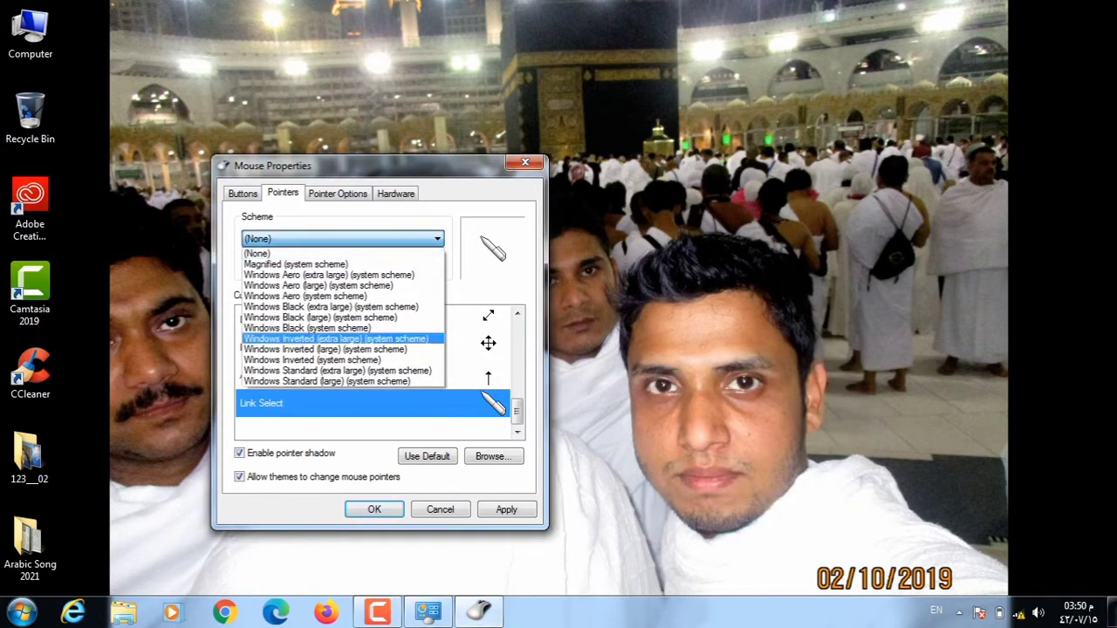
click(261, 251)
key(alt+d)
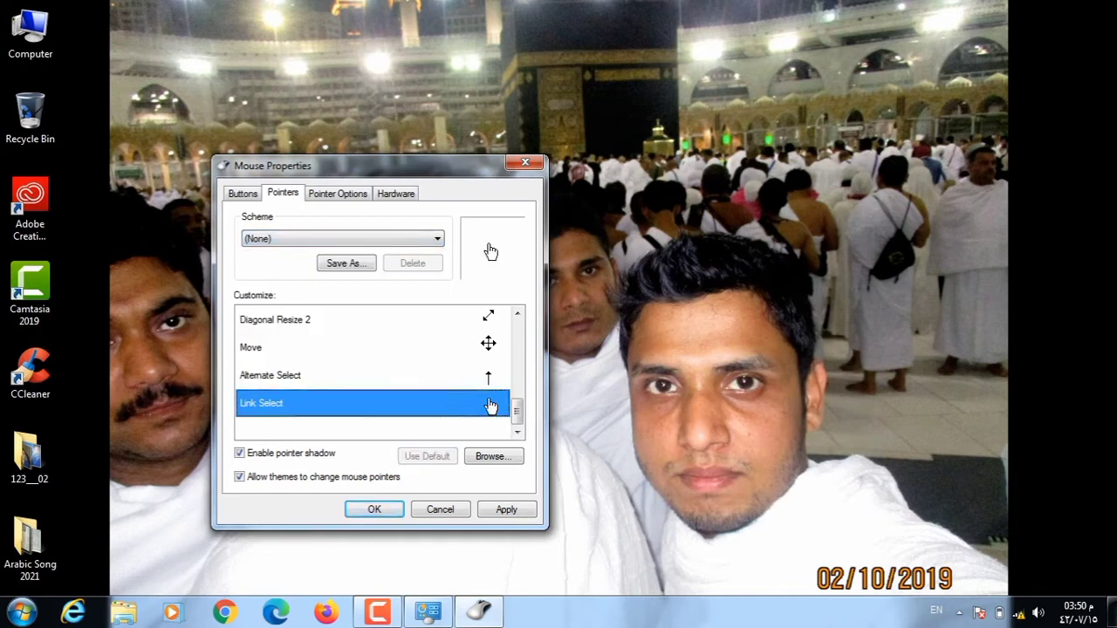
click(492, 456)
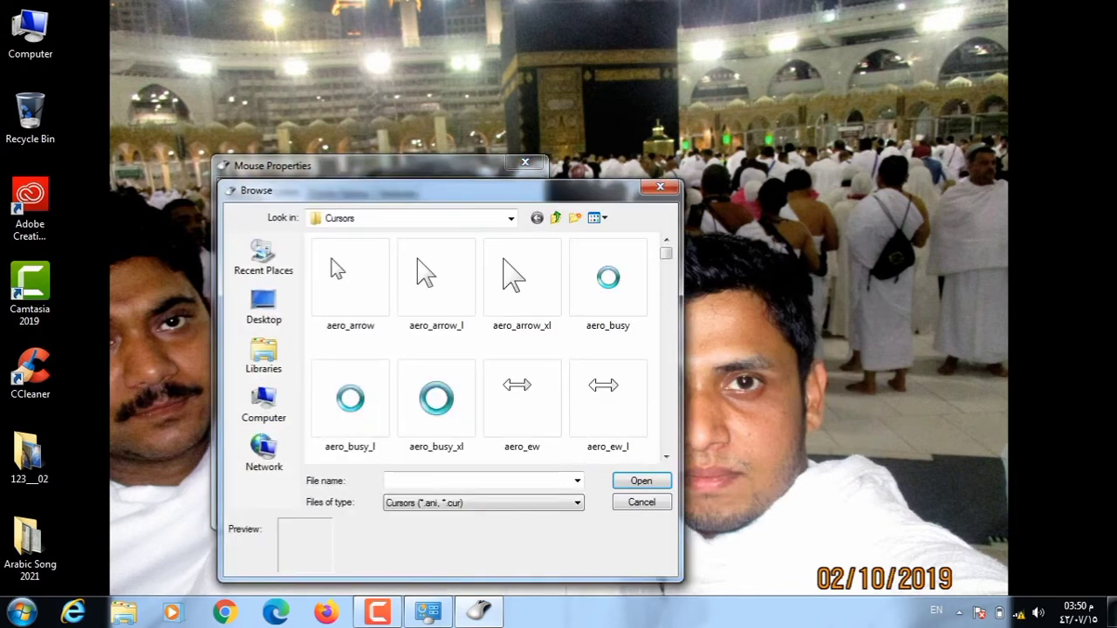
scroll(601, 349, down, 5)
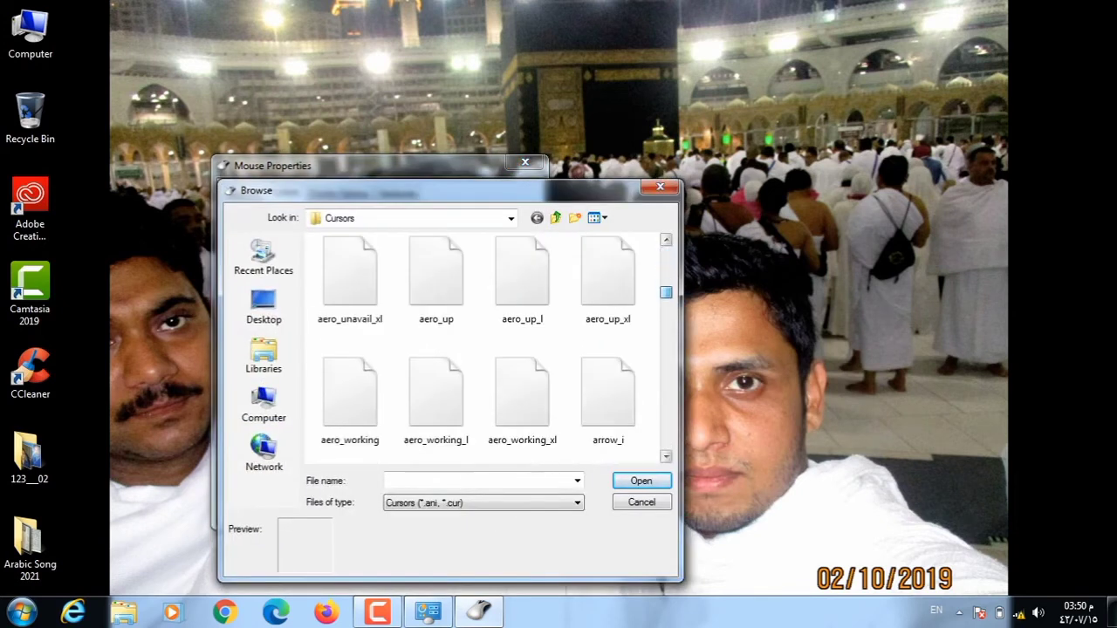
scroll(489, 349, up, 3)
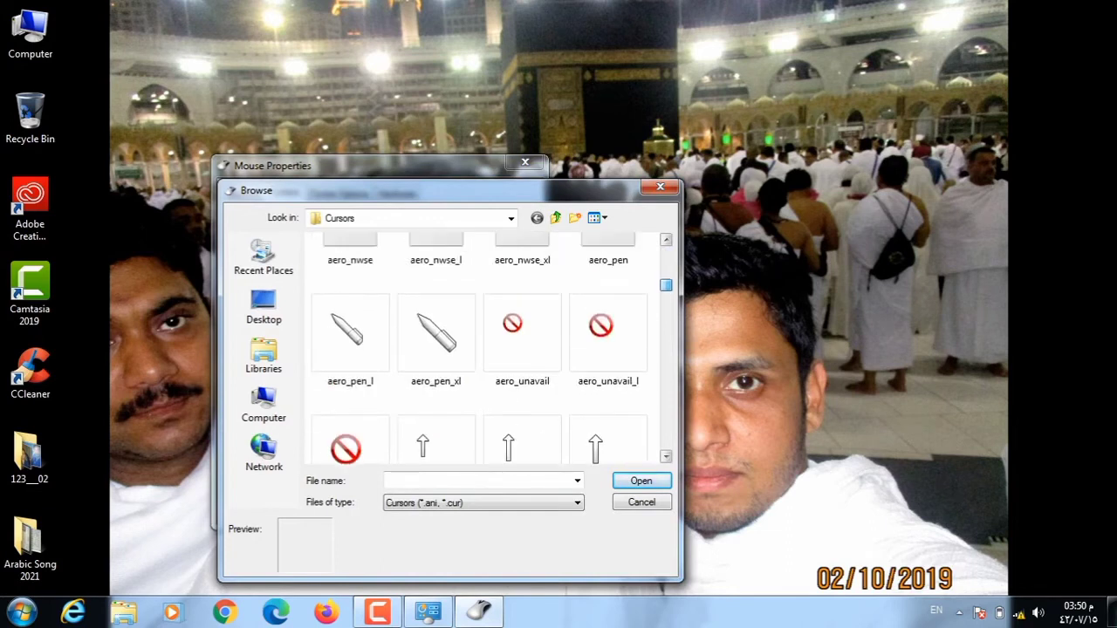
click(435, 332)
click(641, 480)
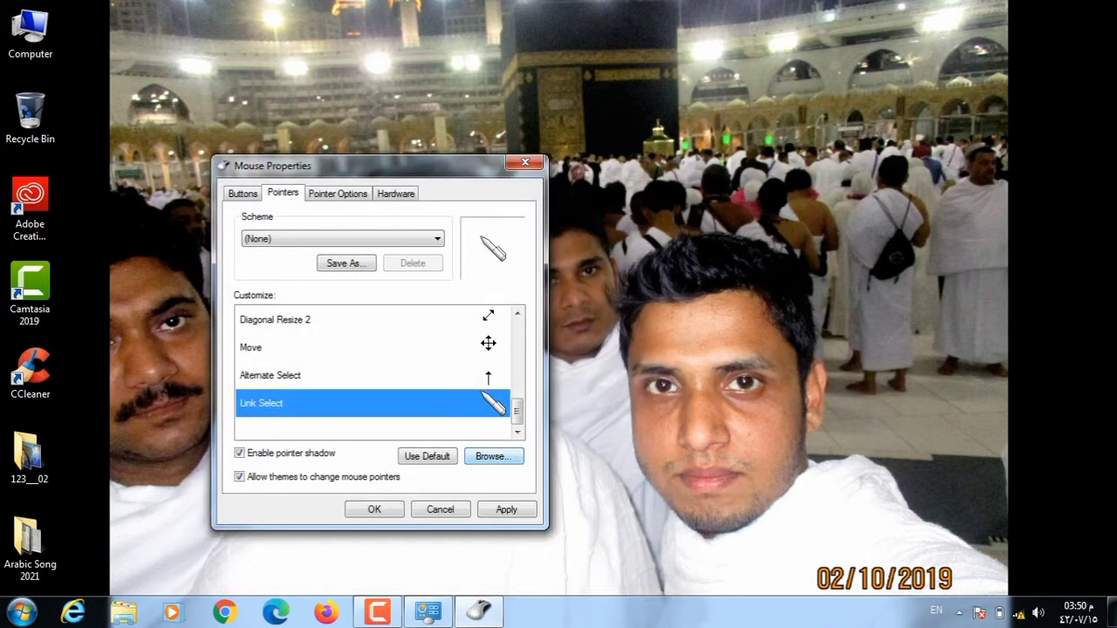
key(alt+a)
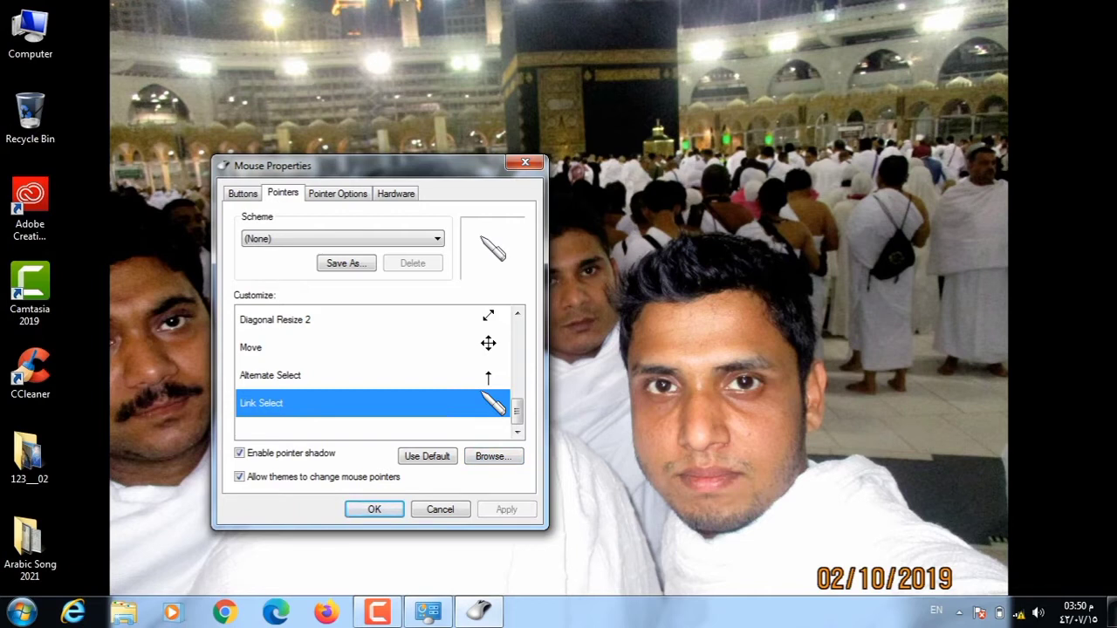
Apply the Windows Inverted (system scheme) pointer scheme.
click(342, 238)
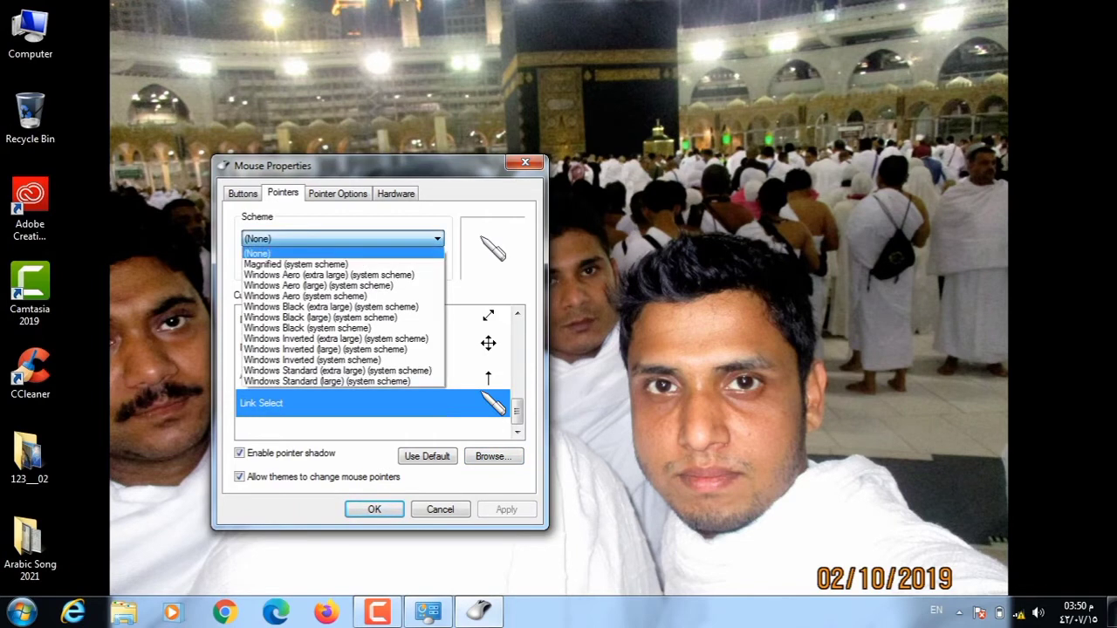
click(312, 359)
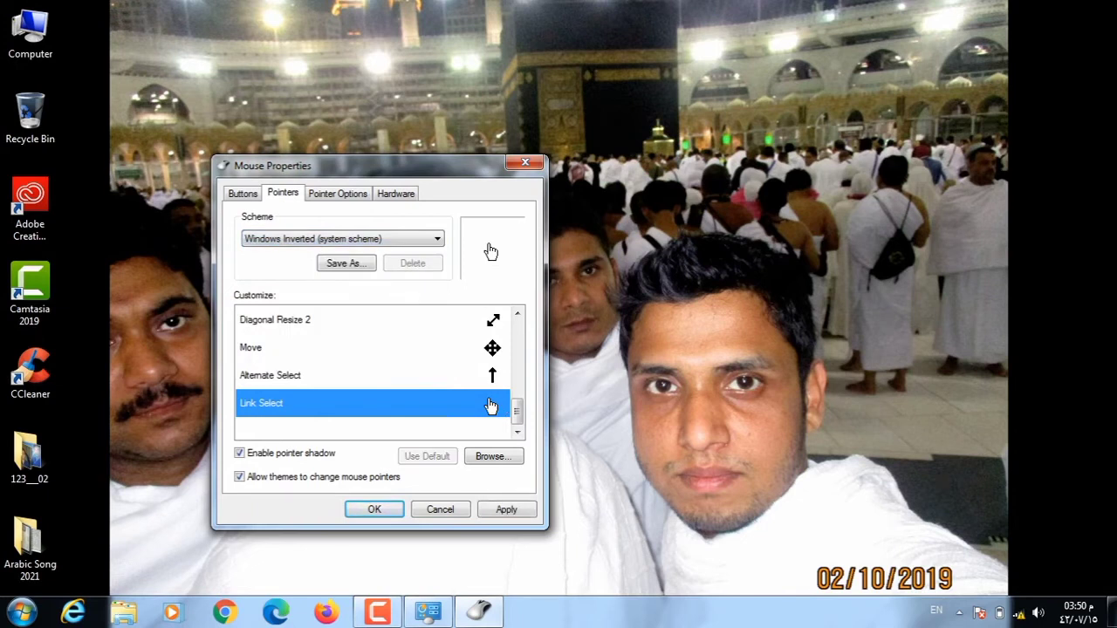
click(506, 509)
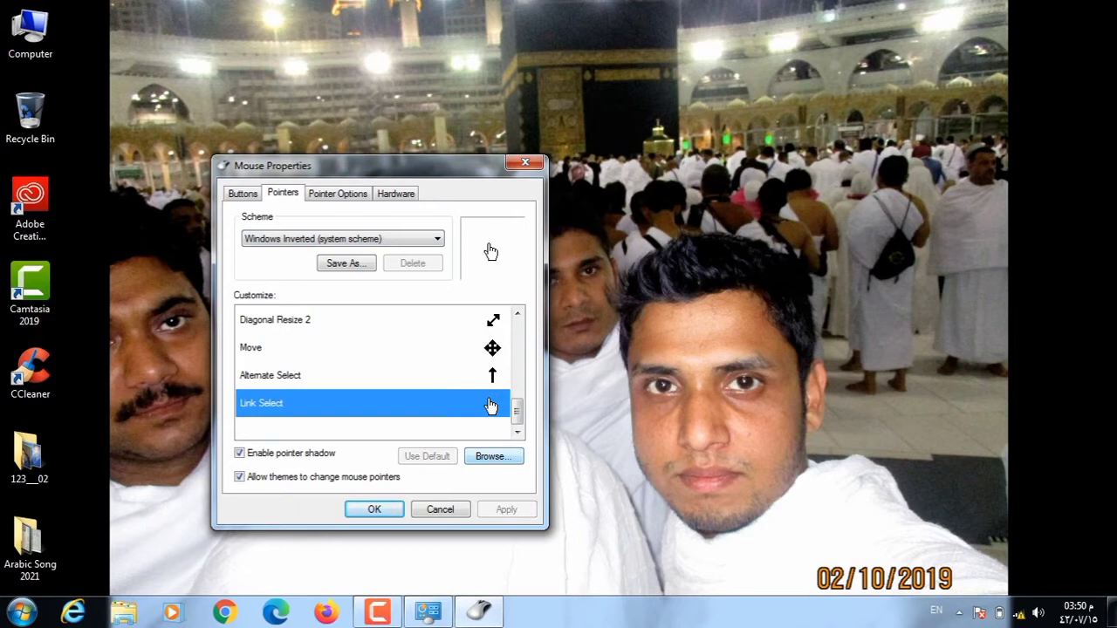
Try aero_busy_xl for Link Select, then restore its default cursor and move to Pointer Options.
click(493, 455)
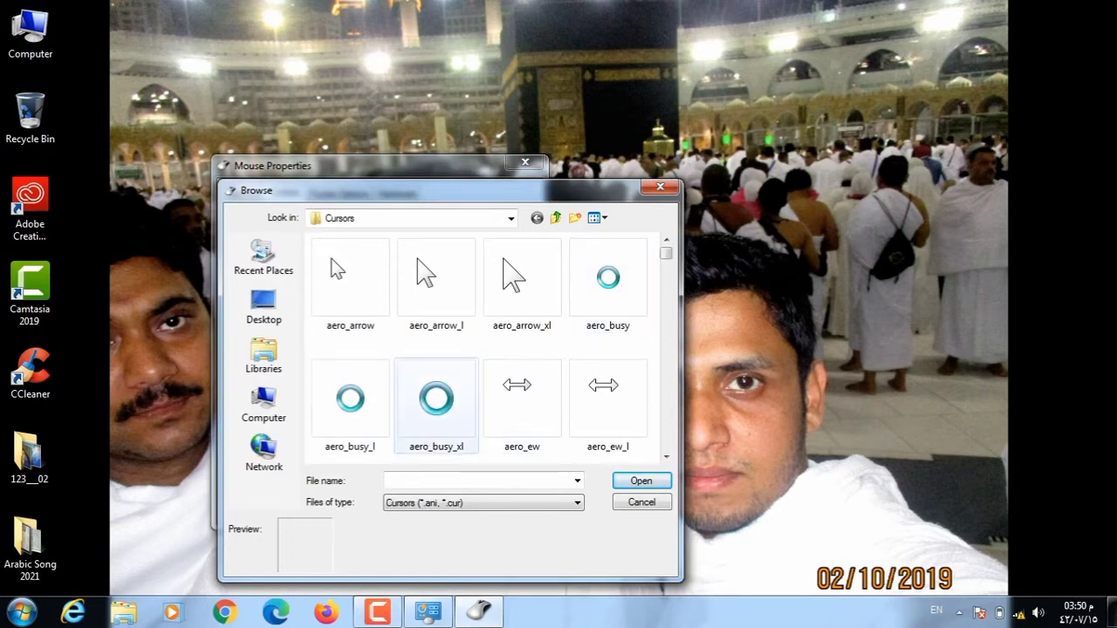
click(437, 401)
click(641, 480)
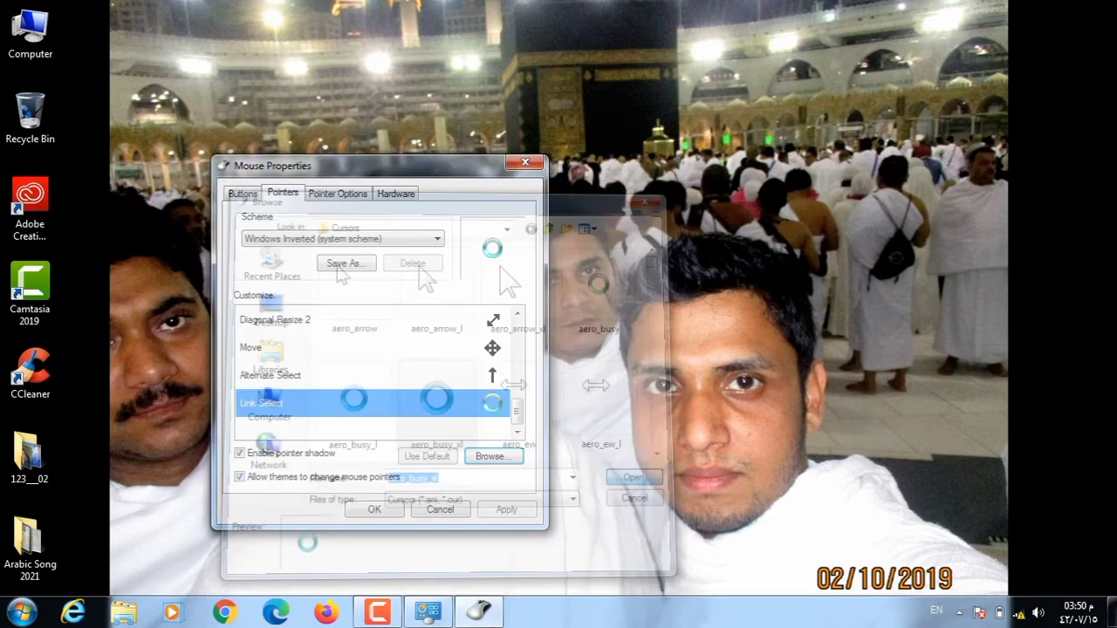
click(506, 509)
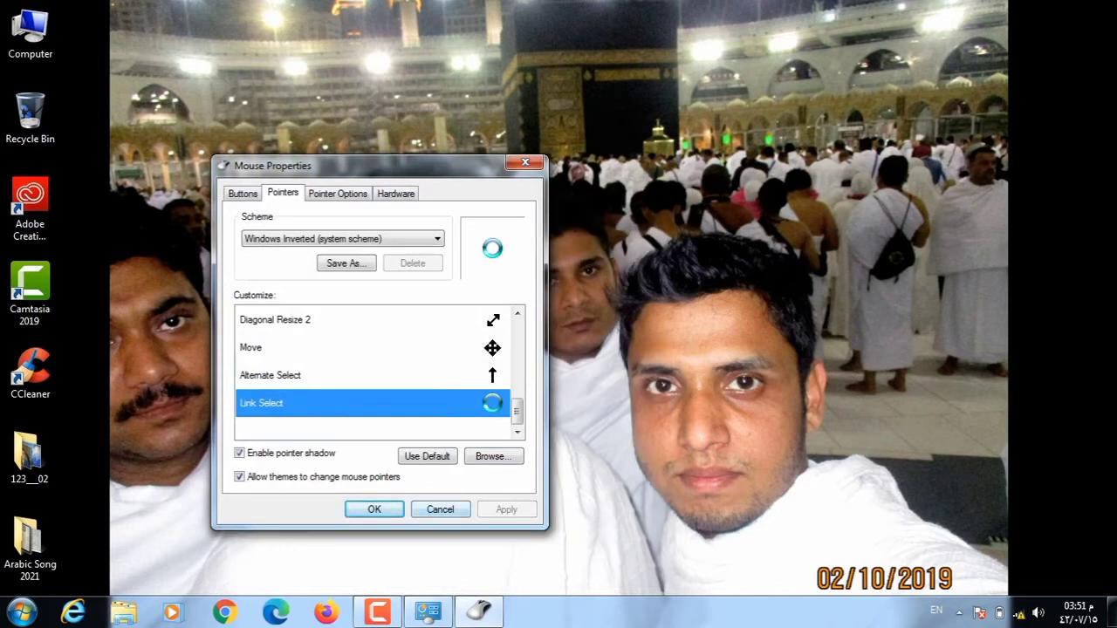
click(427, 455)
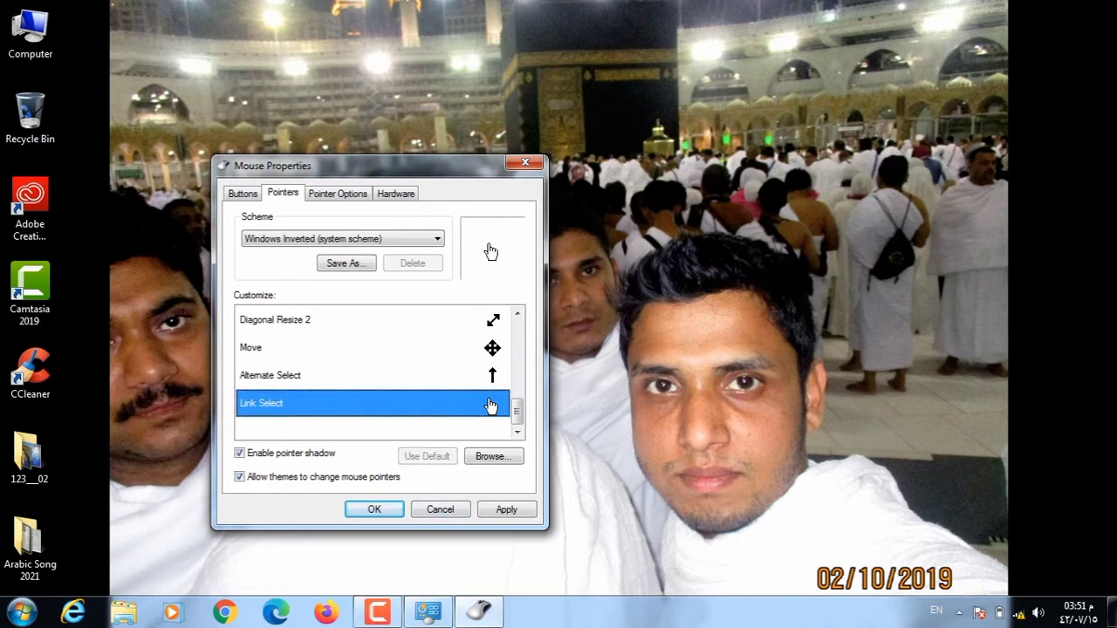
key(ctrl+Tab)
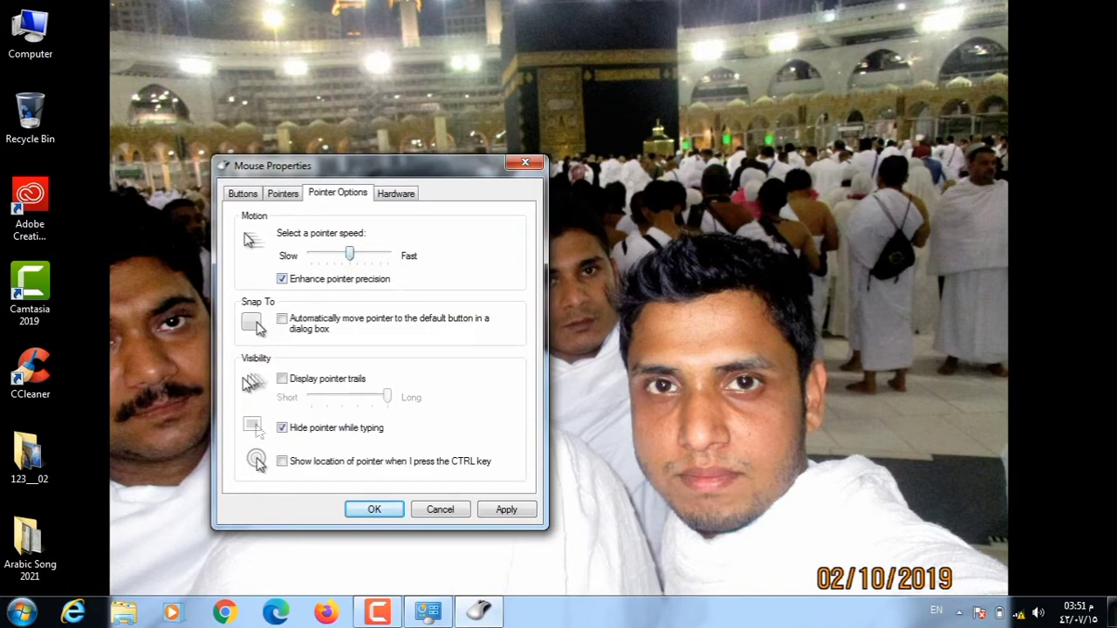
Raise the pointer speed one notch and turn on pointer trails, applying both changes.
key(Left)
key(Left)
key(Left)
key(Right)
key(Right)
key(Right)
key(Right)
key(Right)
key(Right)
key(Right)
key(Left)
key(Left)
key(Left)
key(Left)
key(Left)
key(Left)
key(Right)
key(Right)
key(alt+d)
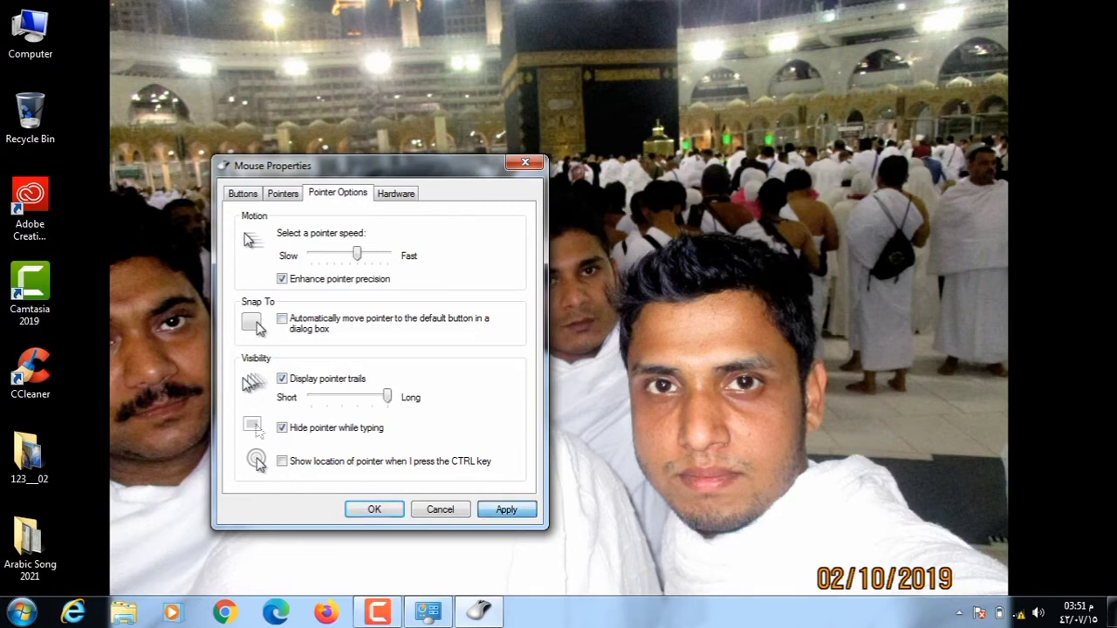
key(alt+a)
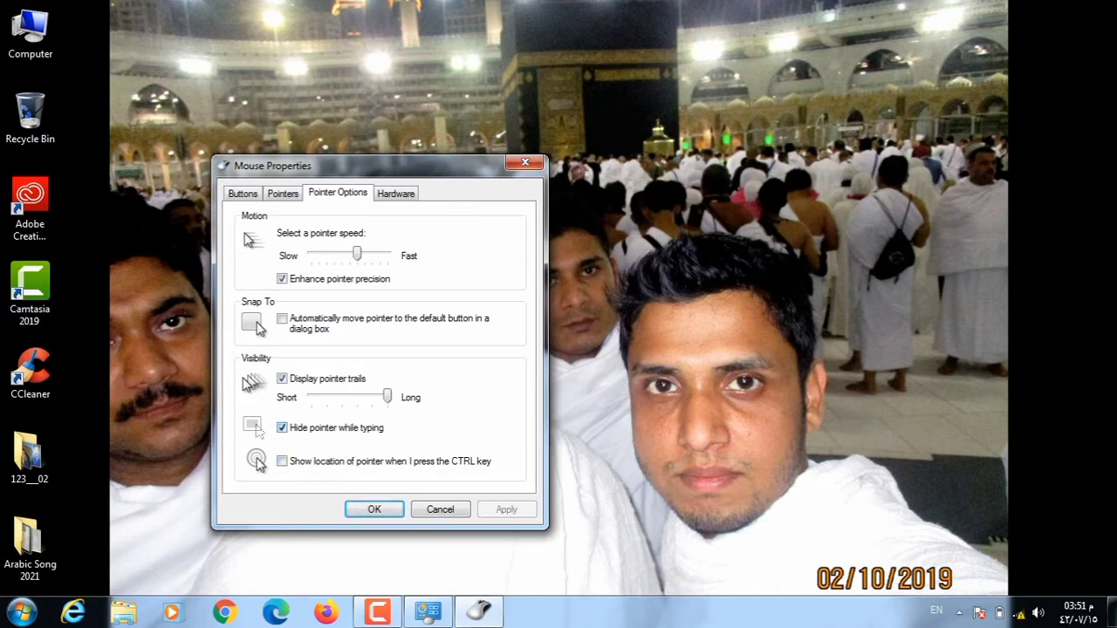
click(281, 377)
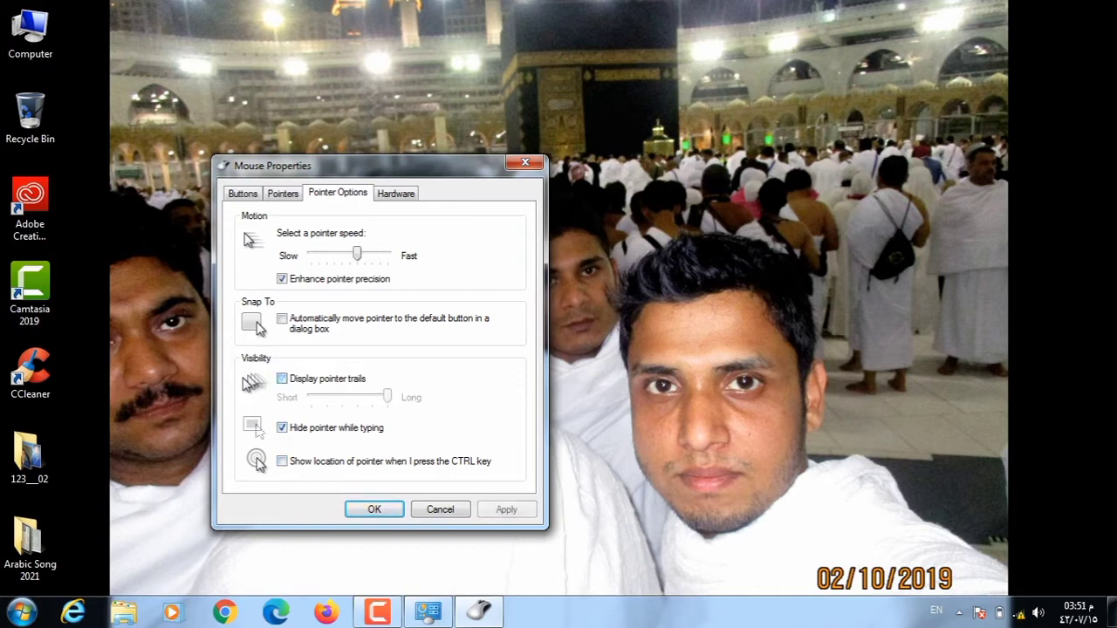
click(281, 377)
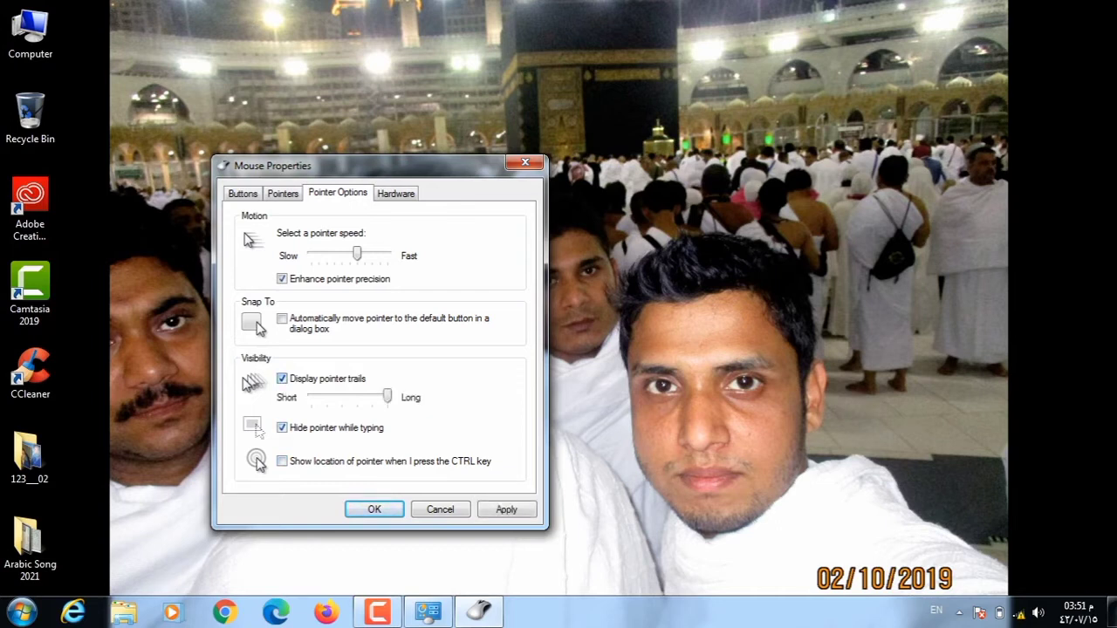
click(282, 193)
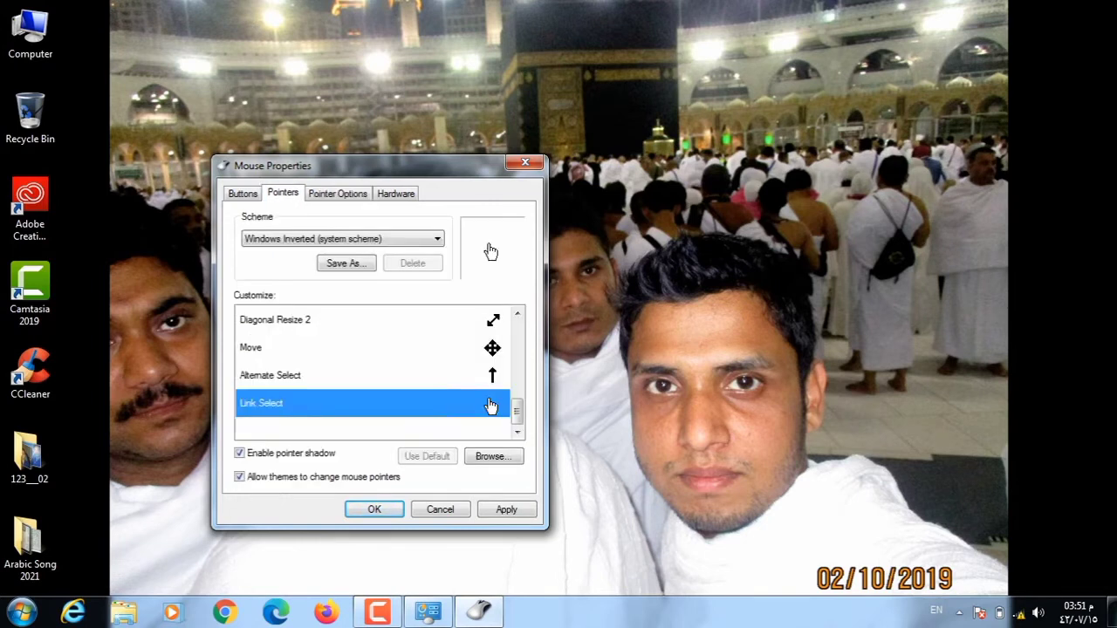
Give Link Select the aero_pen_xl pen cursor and apply it.
click(493, 455)
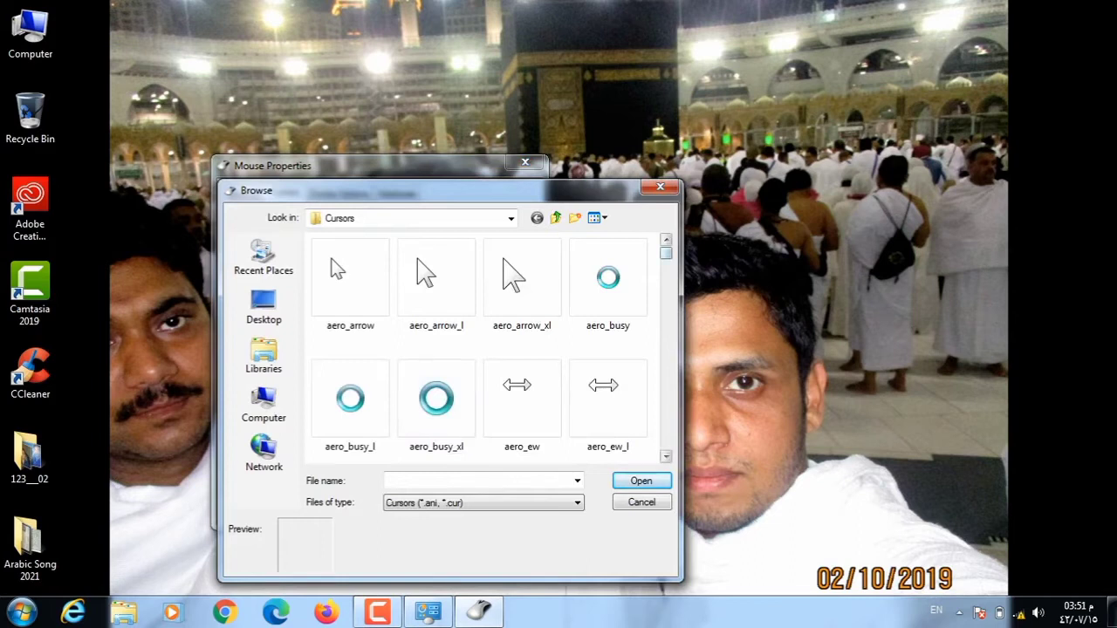
scroll(478, 349, down, 3)
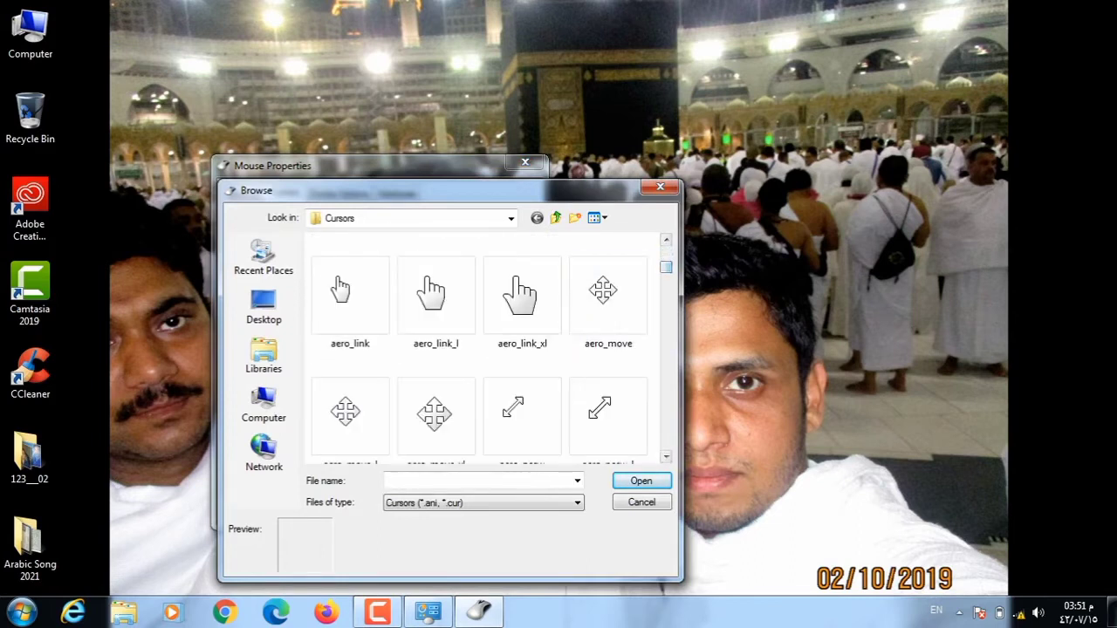
scroll(479, 349, down, 6)
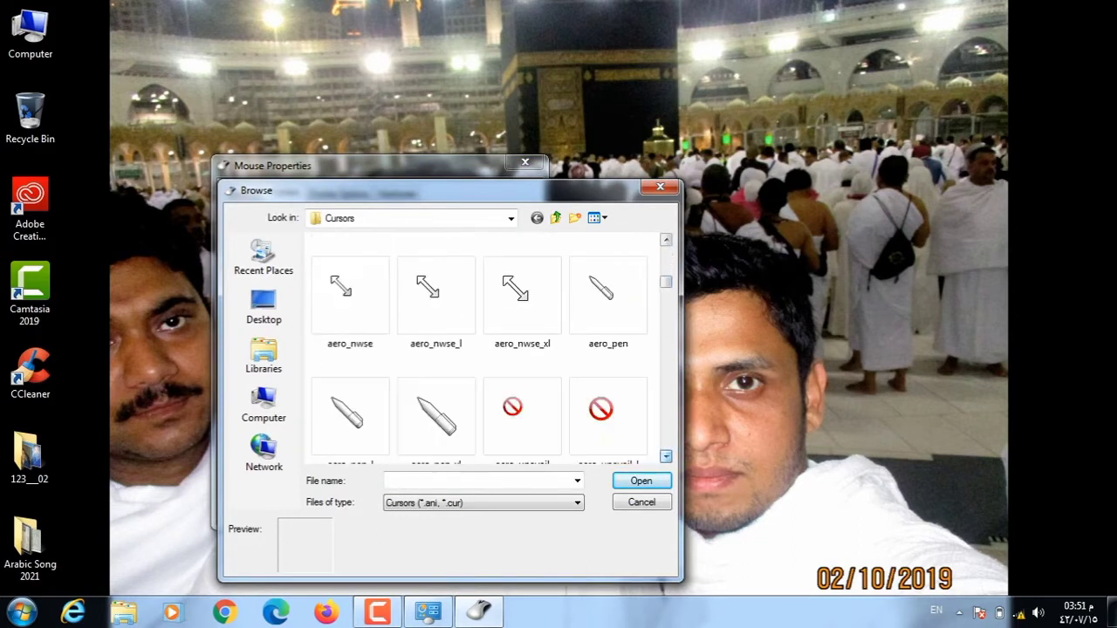
click(436, 415)
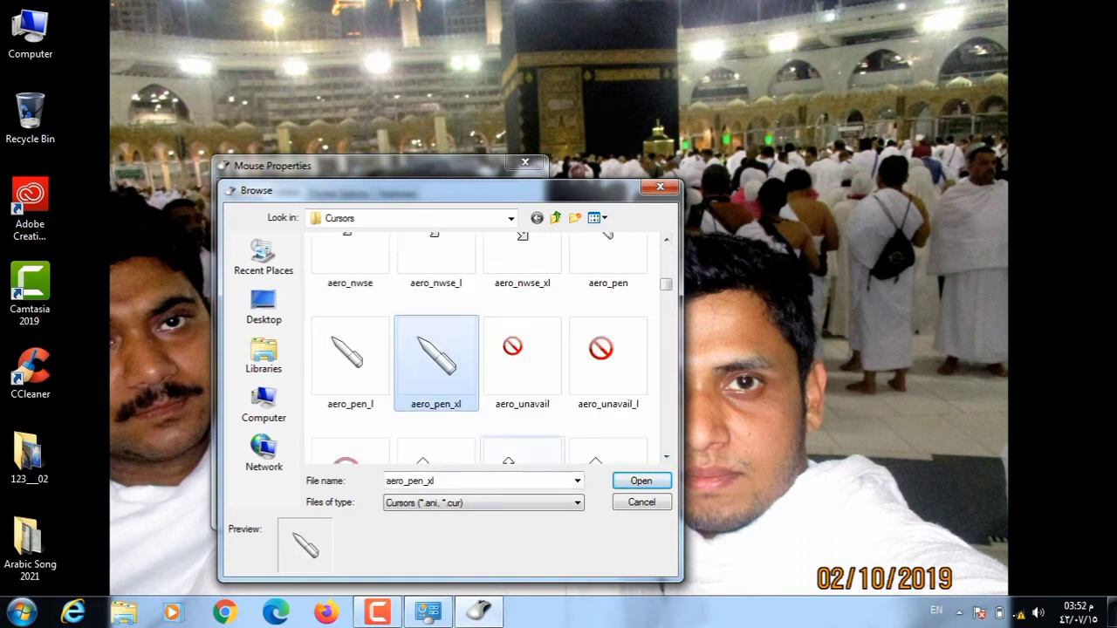
click(641, 481)
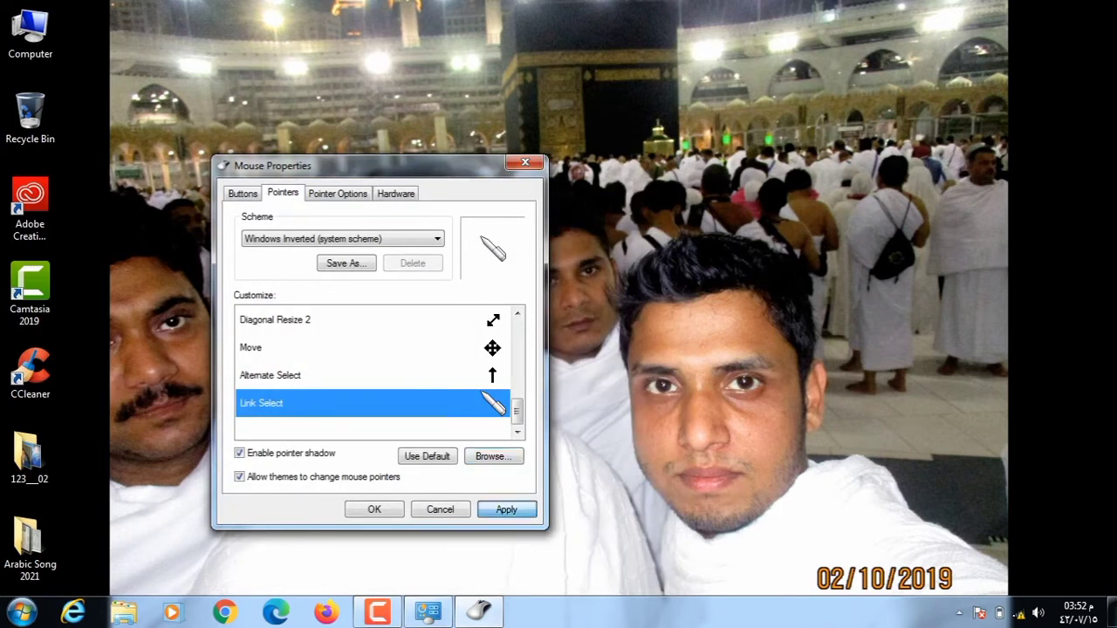
key(Return)
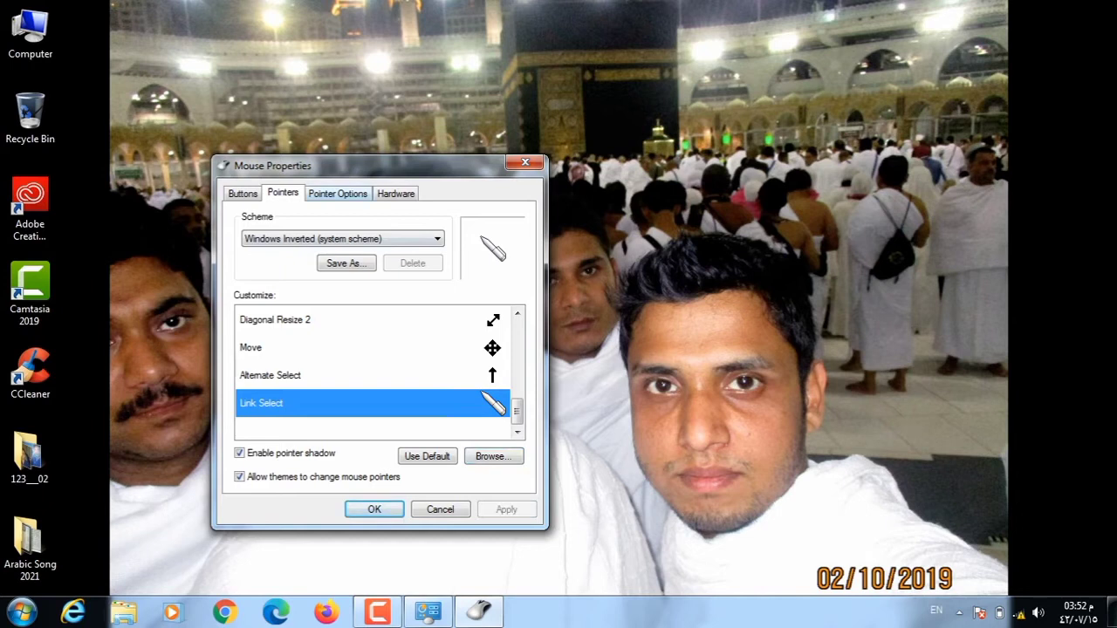
key(ctrl+Tab)
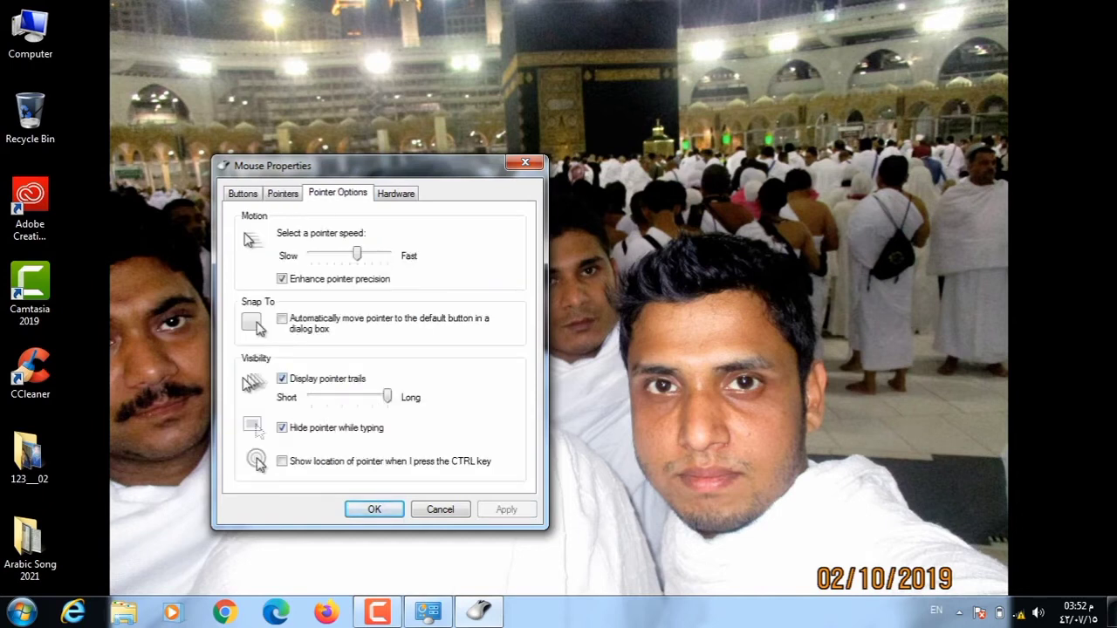
Turn off Hide pointer while typing and keep pointer trails at Long length.
key(space)
key(space)
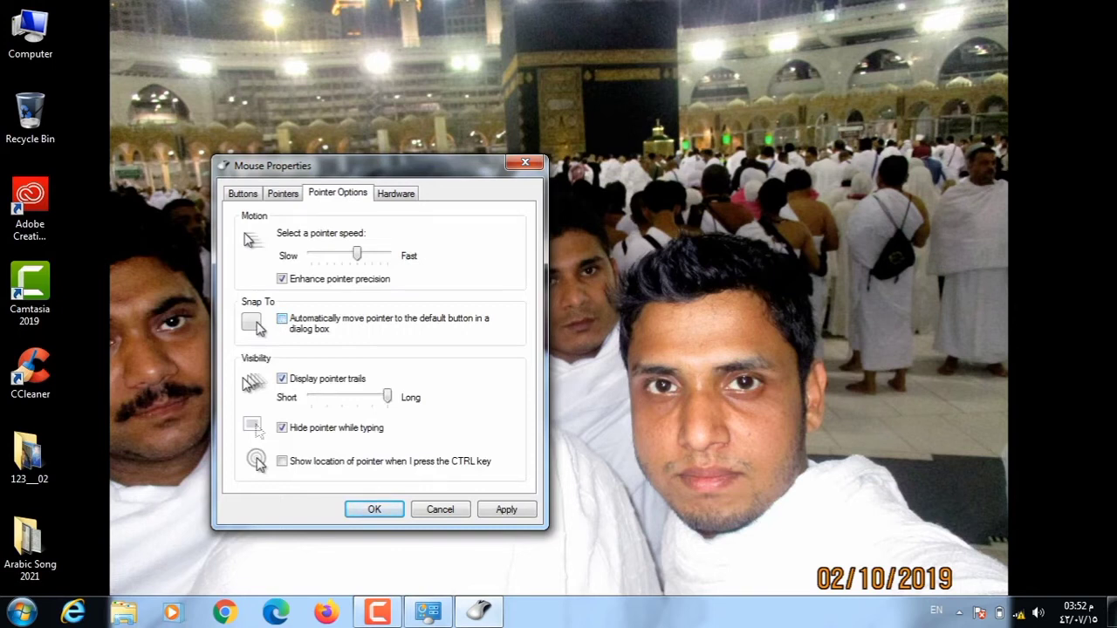
key(space)
key(Left)
key(Left)
key(Left)
key(End)
click(395, 192)
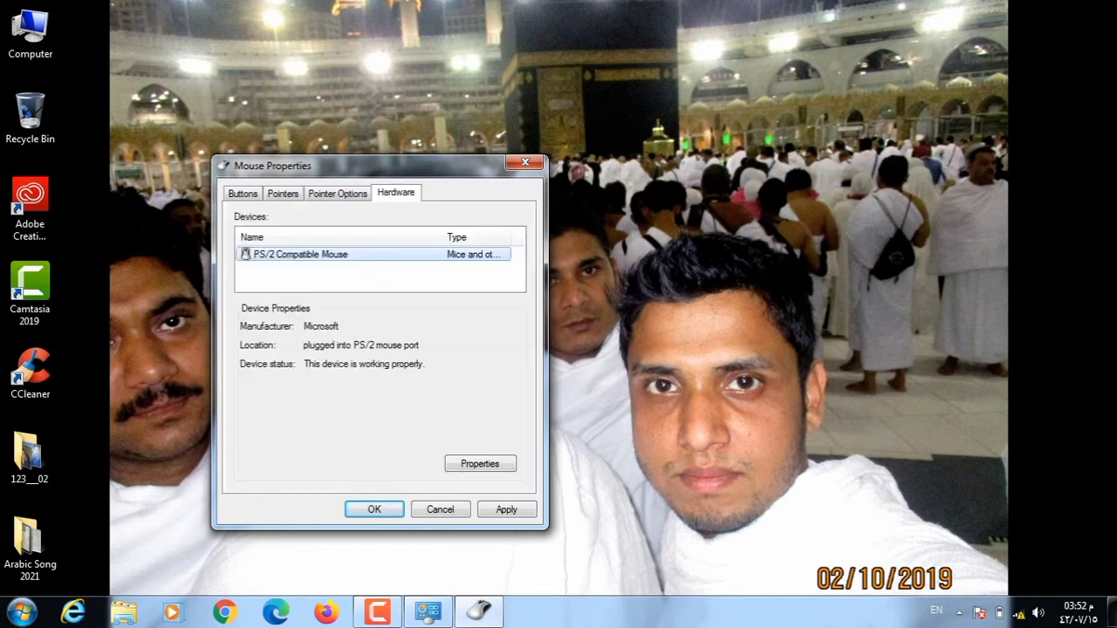
click(337, 193)
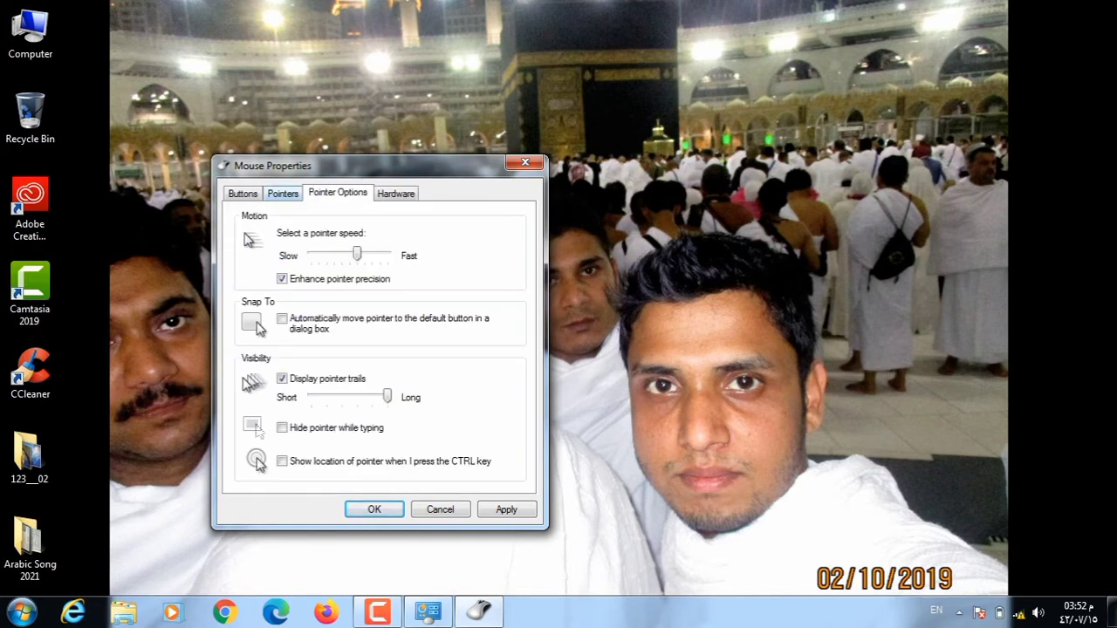
click(282, 193)
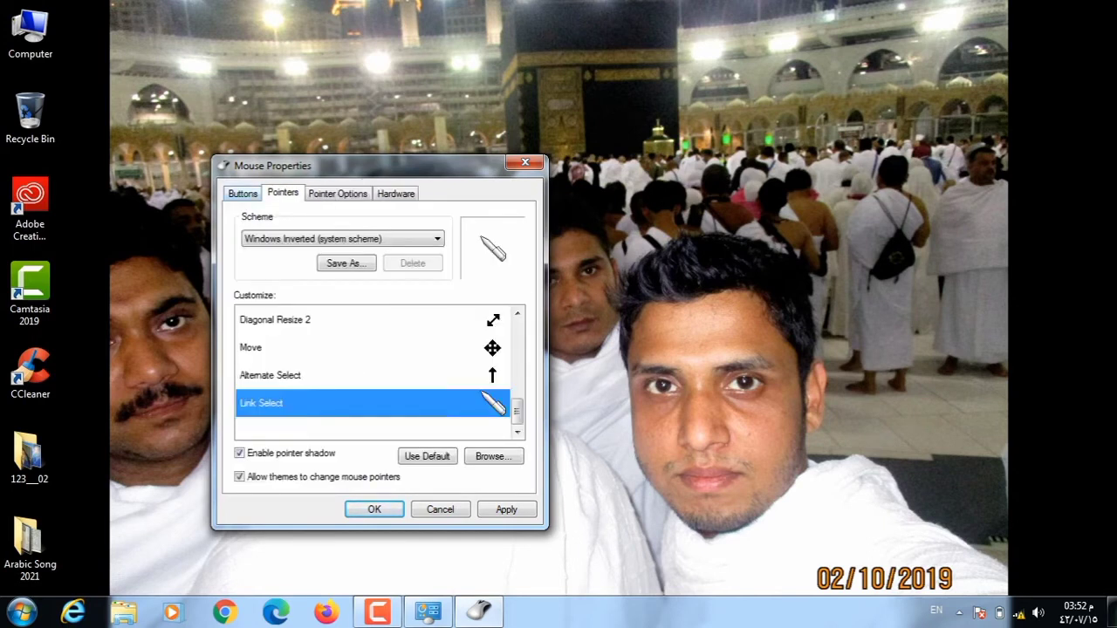
Review the Buttons tab, then close Mouse Properties with OK.
click(243, 193)
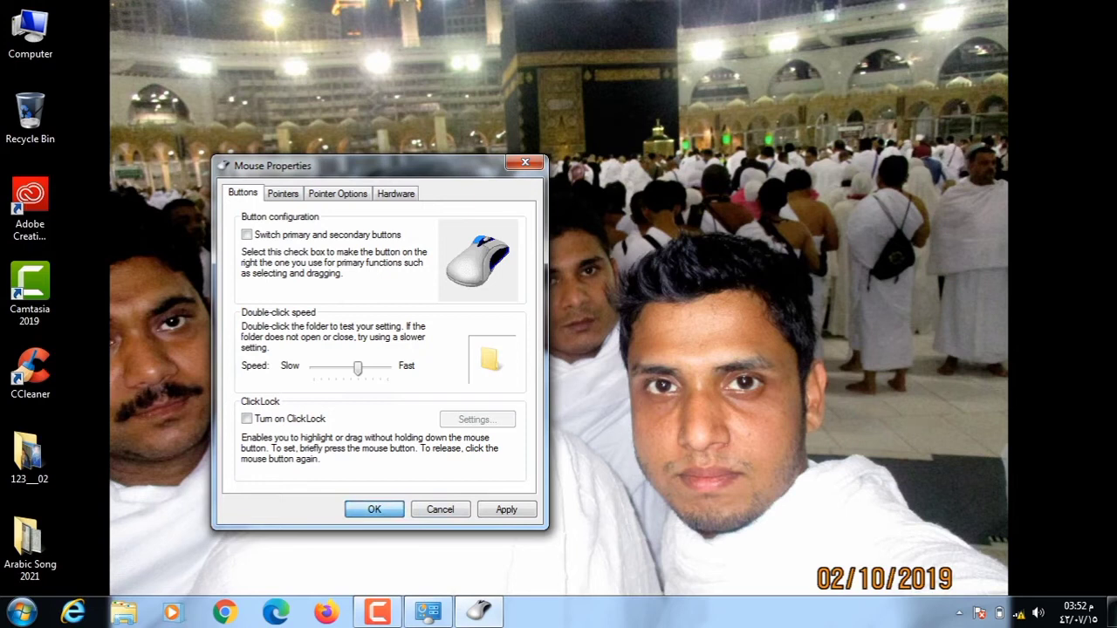
key(Return)
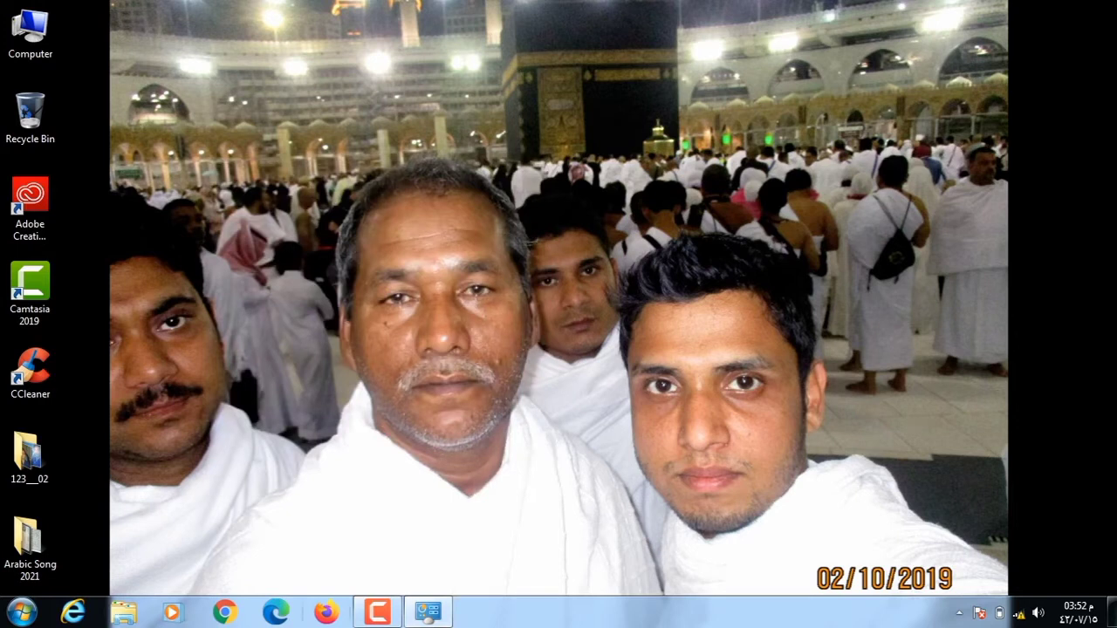
click(377, 612)
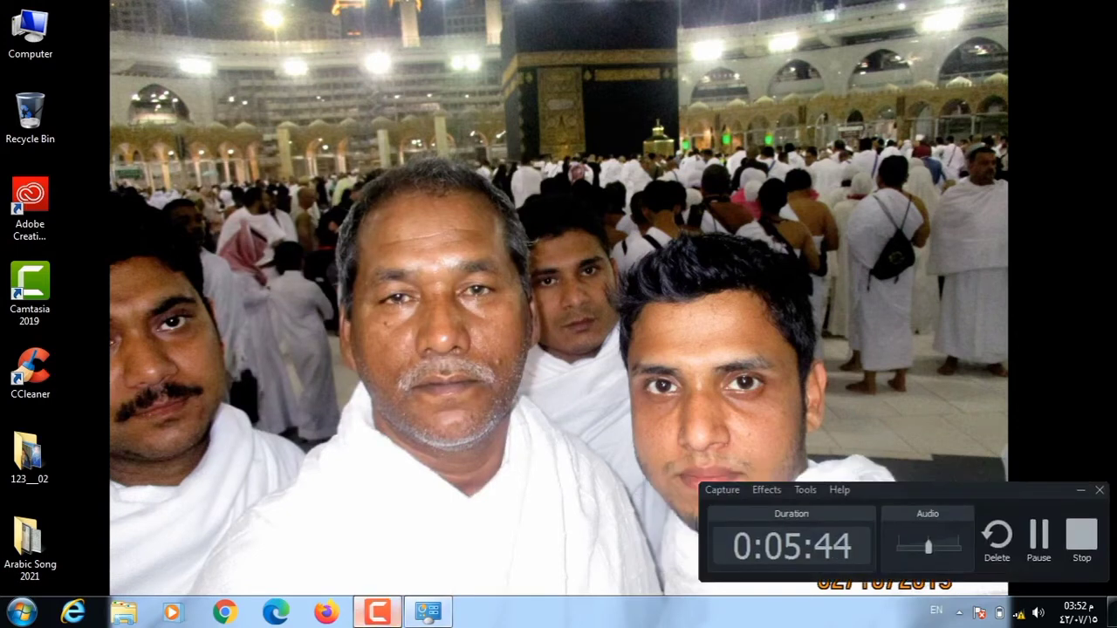
Bring Control Panel back and open System, showing Windows 7 Ultimate SP1, 6.00 GB RAM, 64-bit.
click(376, 612)
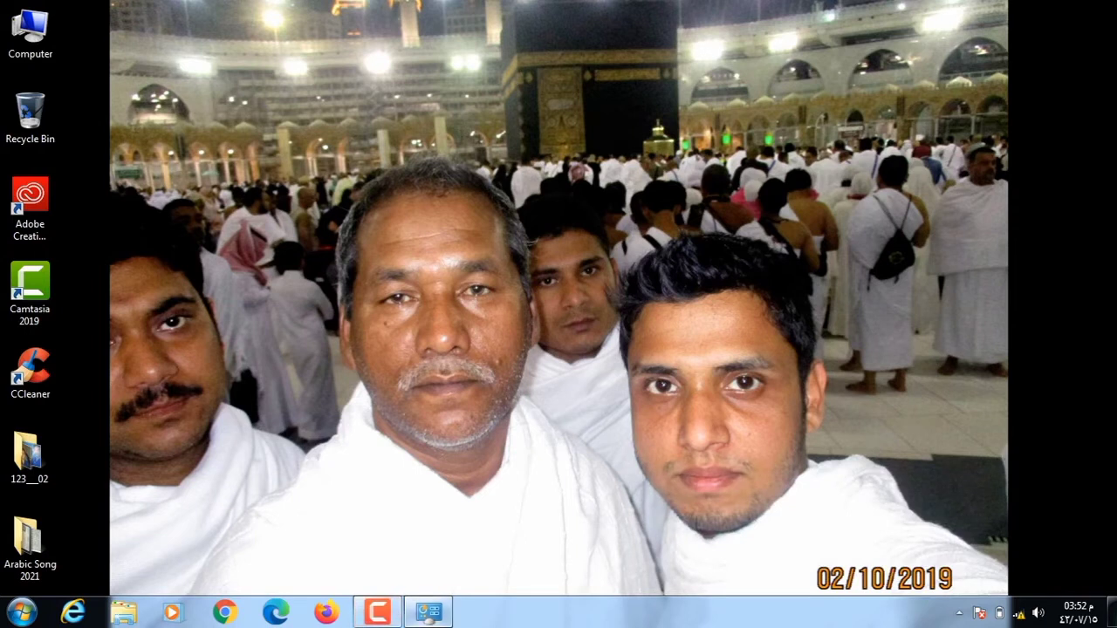
click(429, 612)
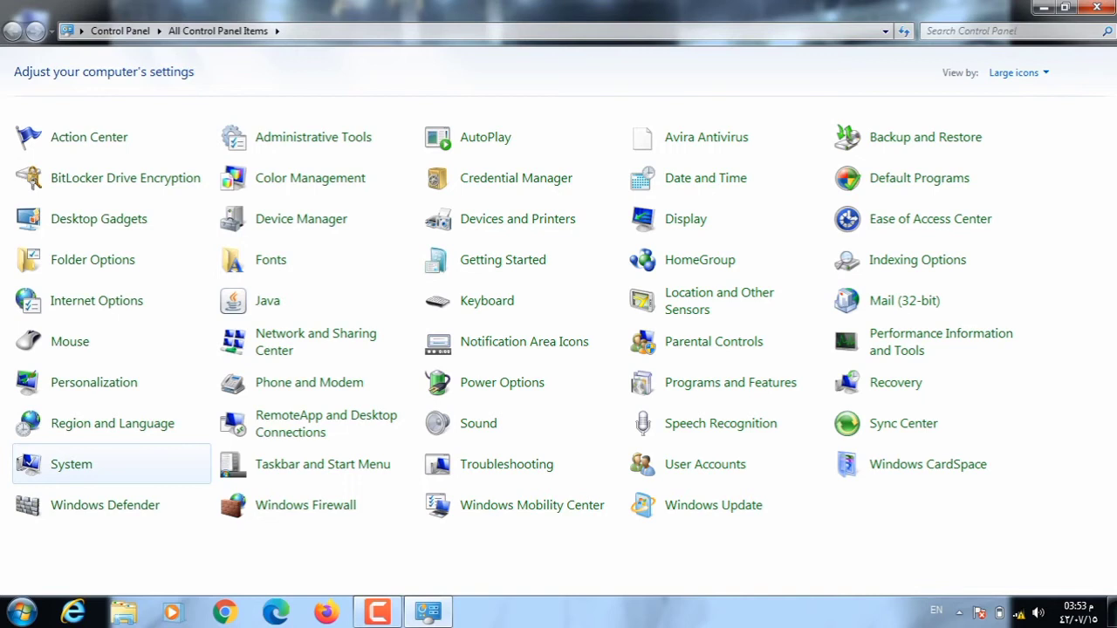
click(71, 464)
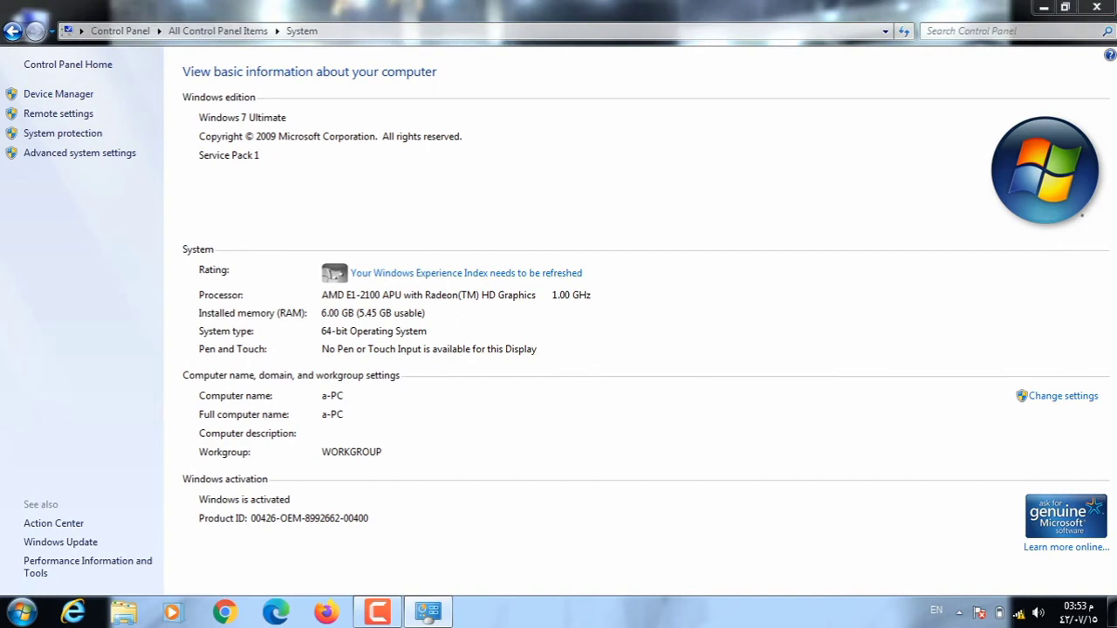
View Device Manager read-only past the standard-user warning, close it, and return to all Control Panel items.
click(58, 94)
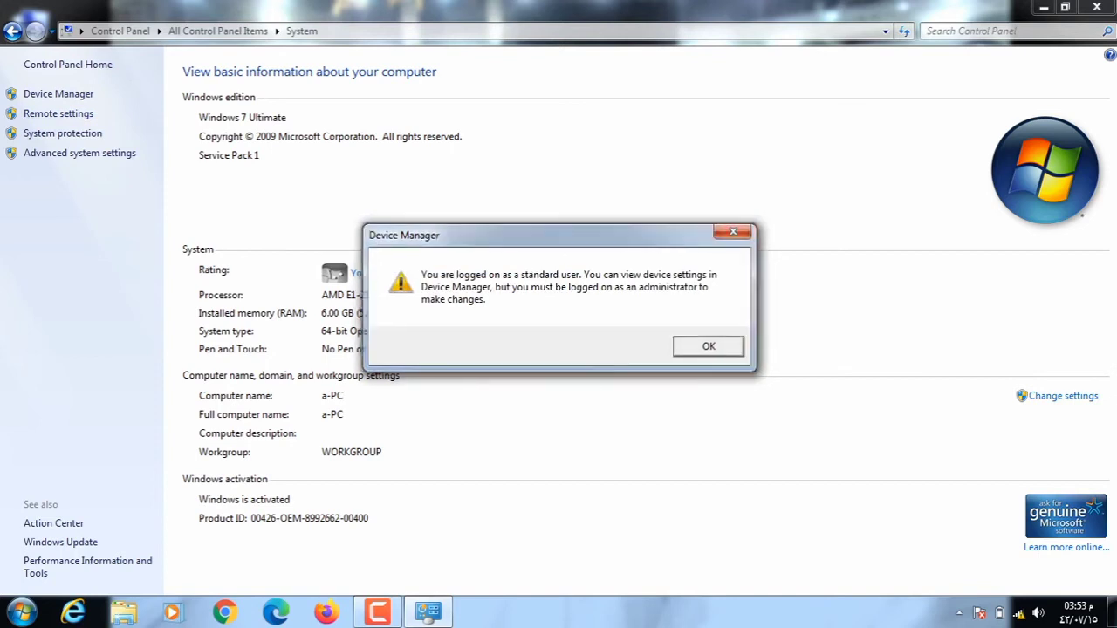
key(Return)
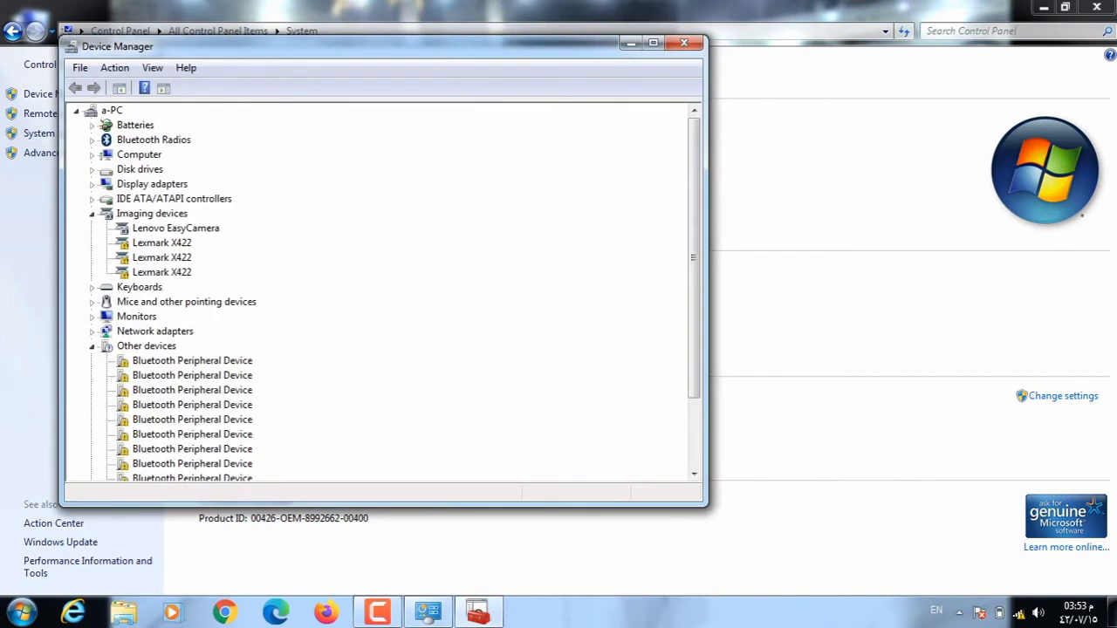
click(684, 43)
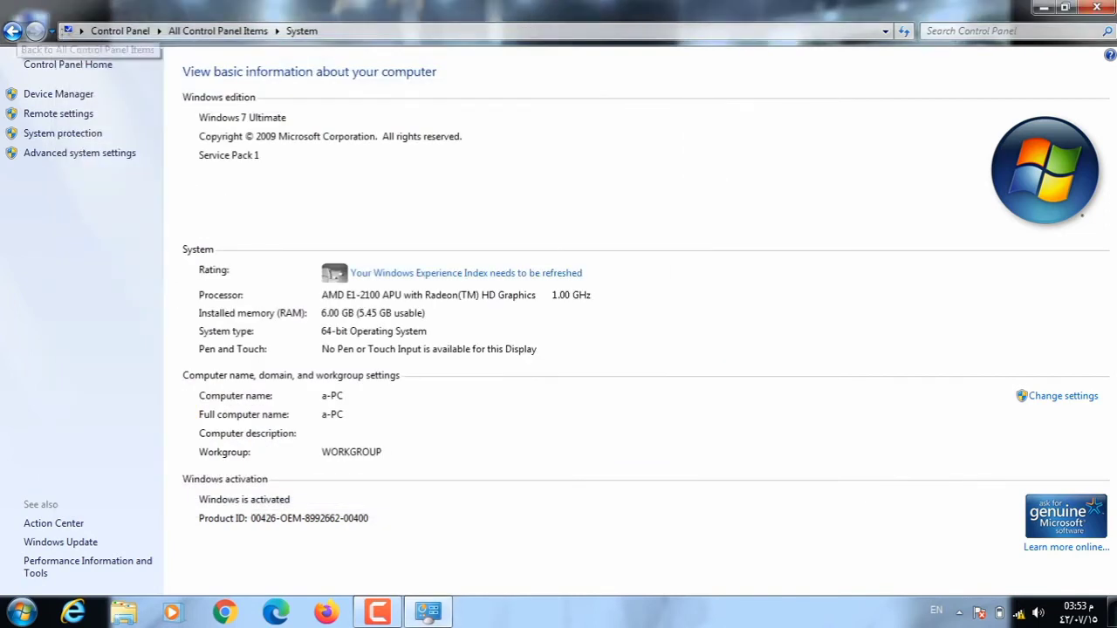
click(13, 30)
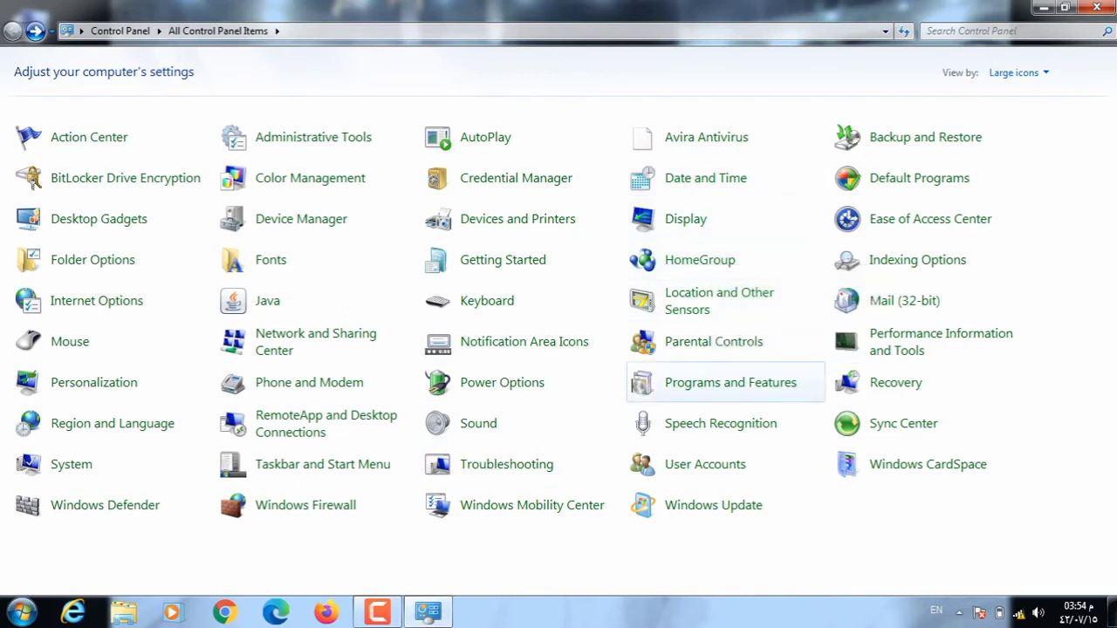
Uninstall CCleaner v5.77 from Programs and Features, completing its uninstall wizard.
click(729, 382)
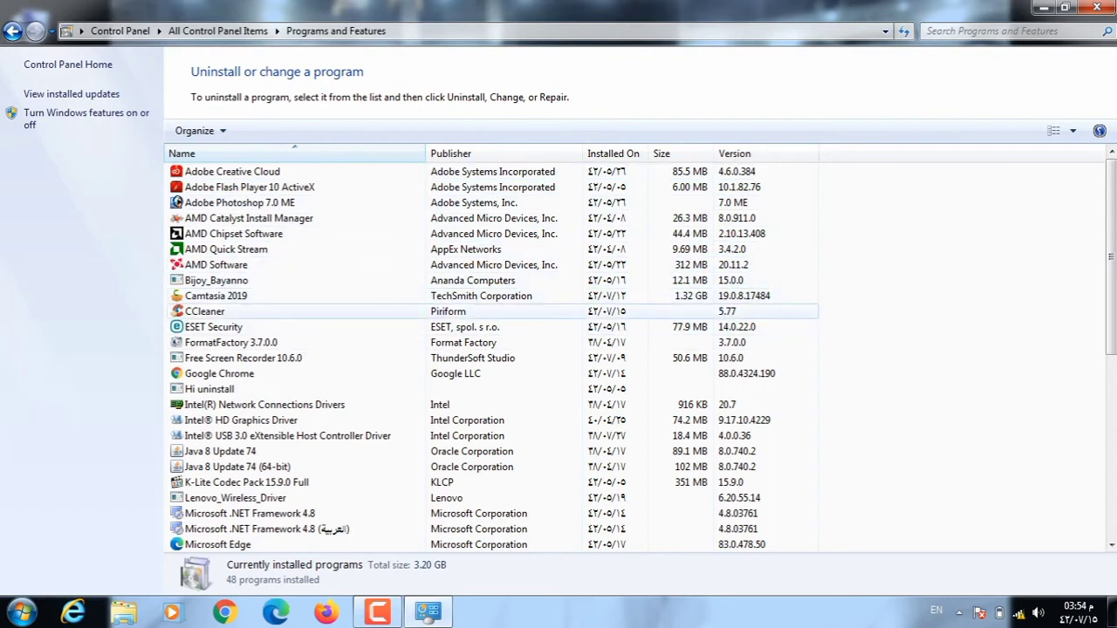
click(204, 312)
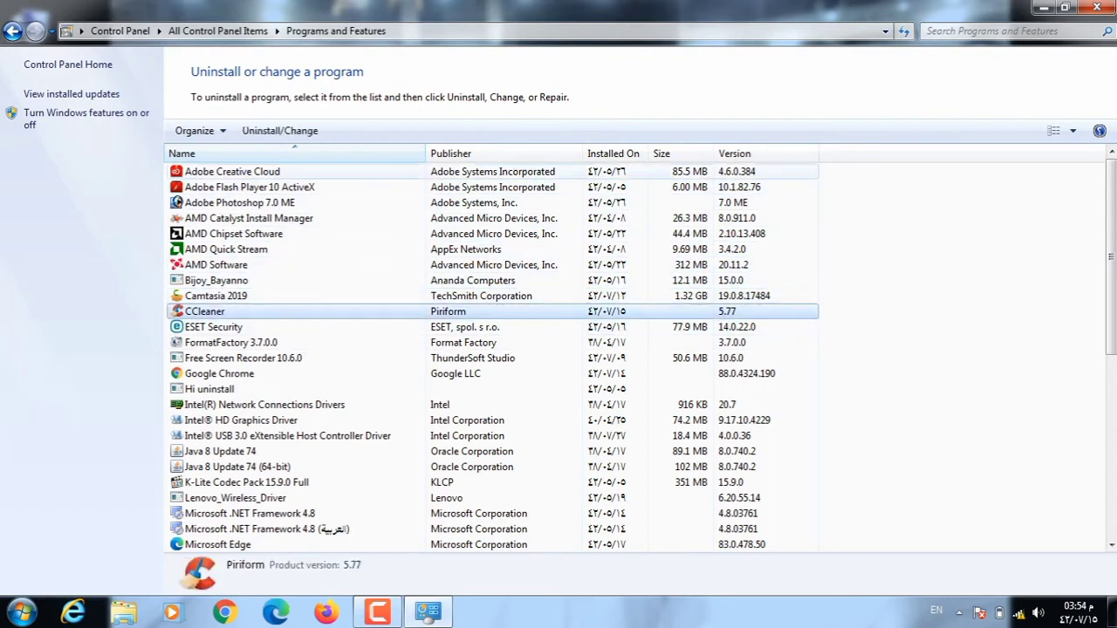
click(279, 131)
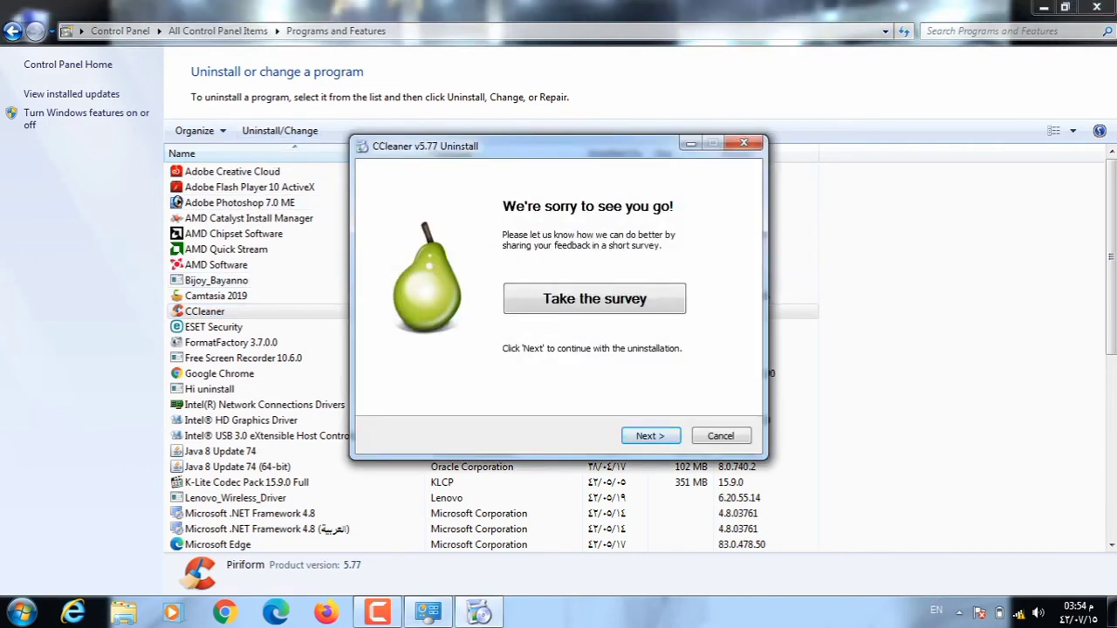
click(650, 436)
click(650, 436)
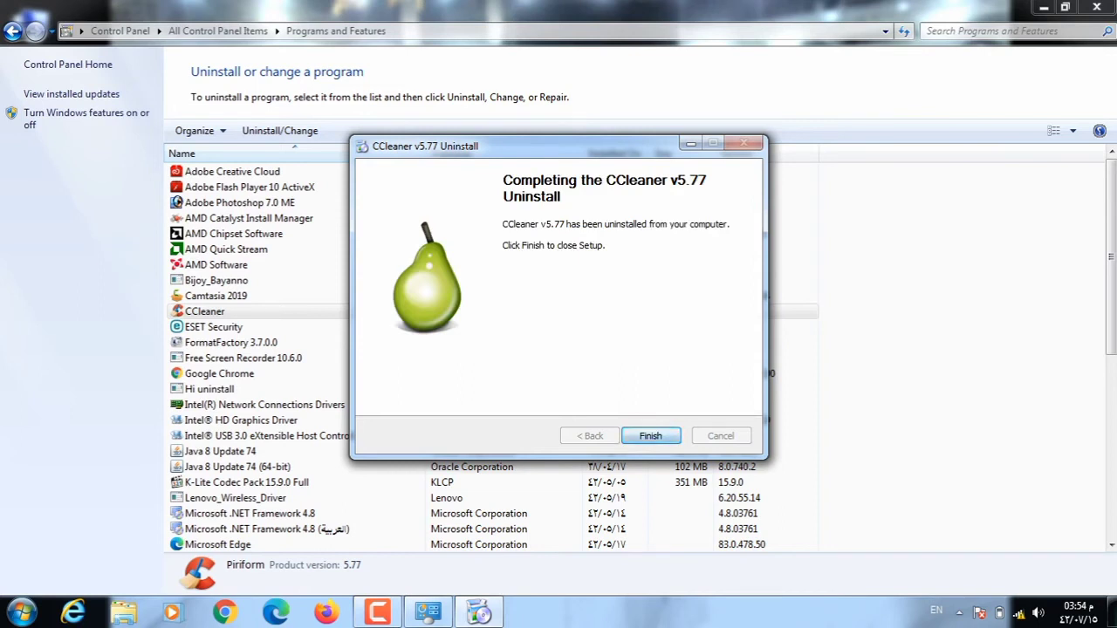
click(650, 435)
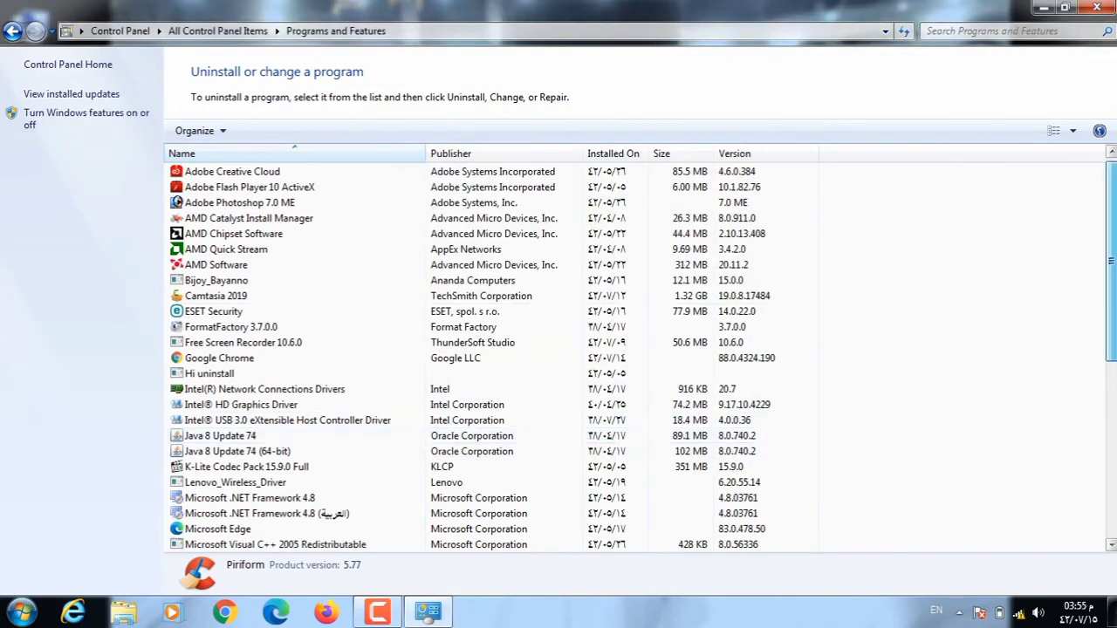
Scroll through the installed programs list, then return to All Control Panel Items.
scroll(1110, 261, down, 2)
scroll(1109, 262, down, 2)
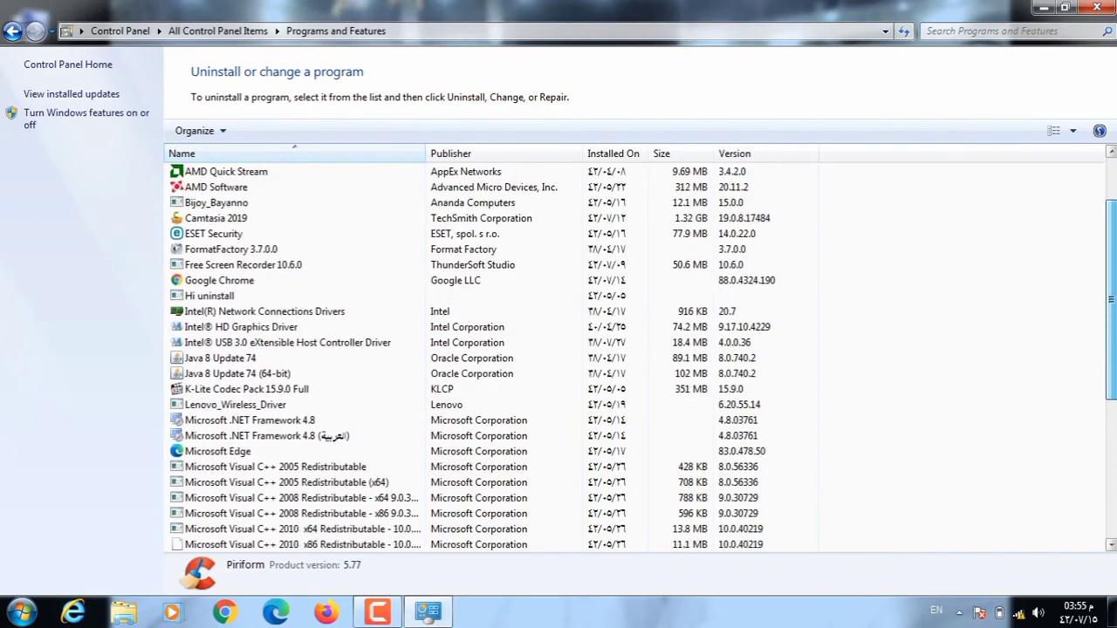
scroll(637, 358, down, 4)
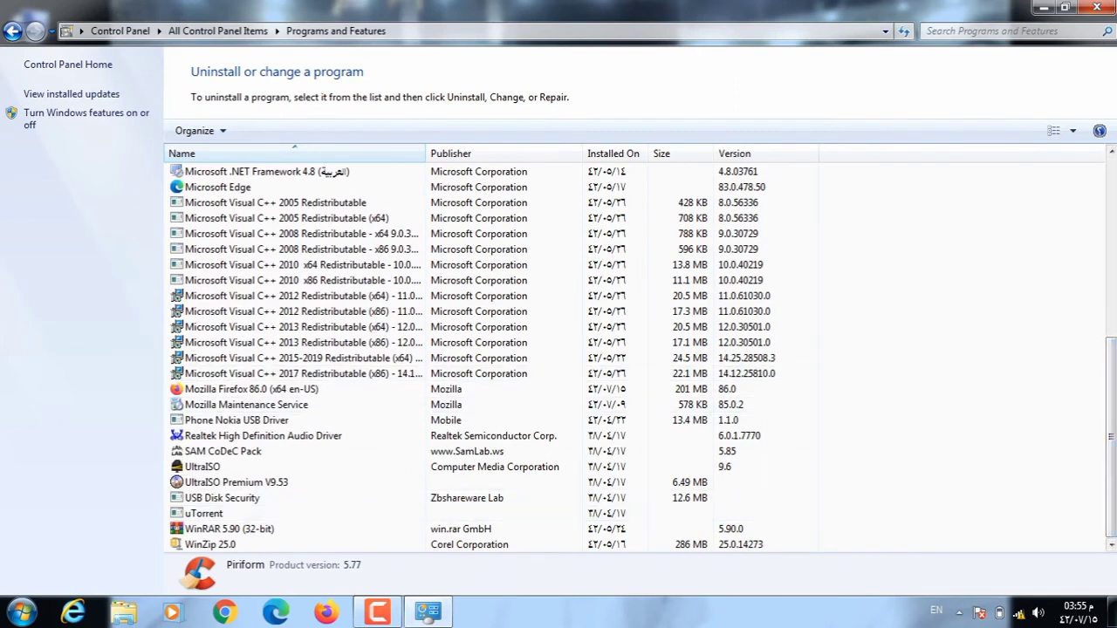
click(12, 31)
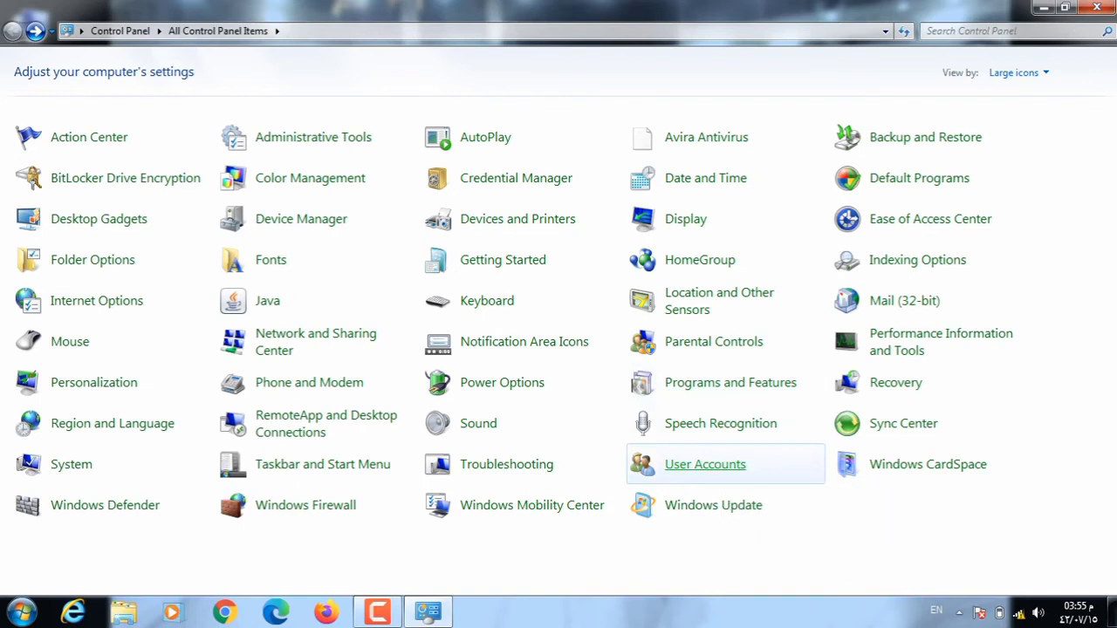
In User Accounts, abandon creating a password, then list the computer's four accounts.
click(705, 464)
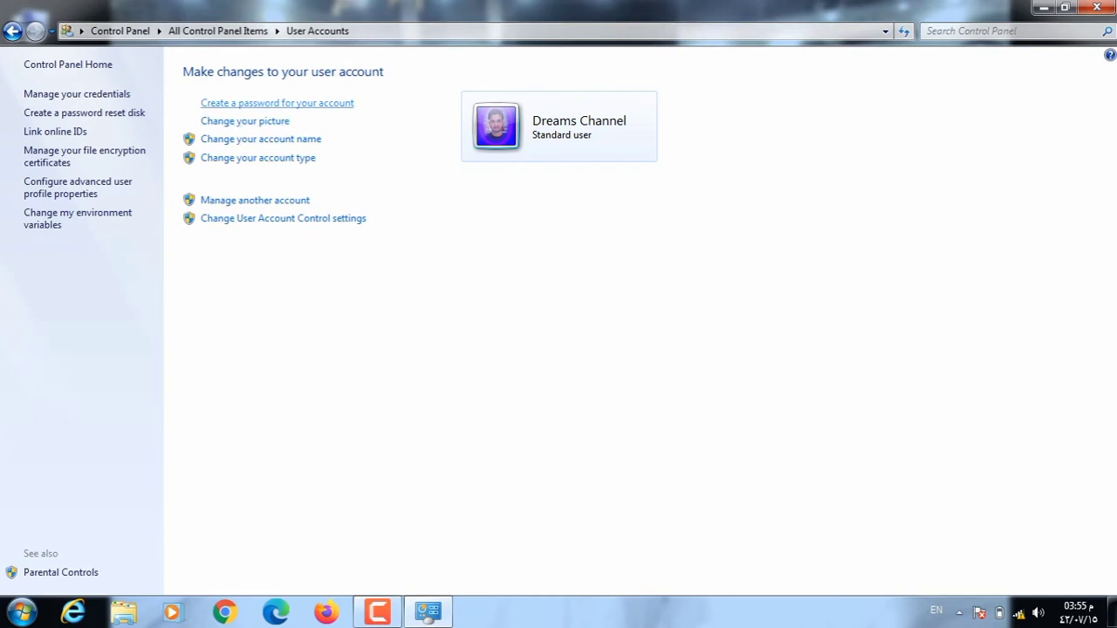
click(276, 103)
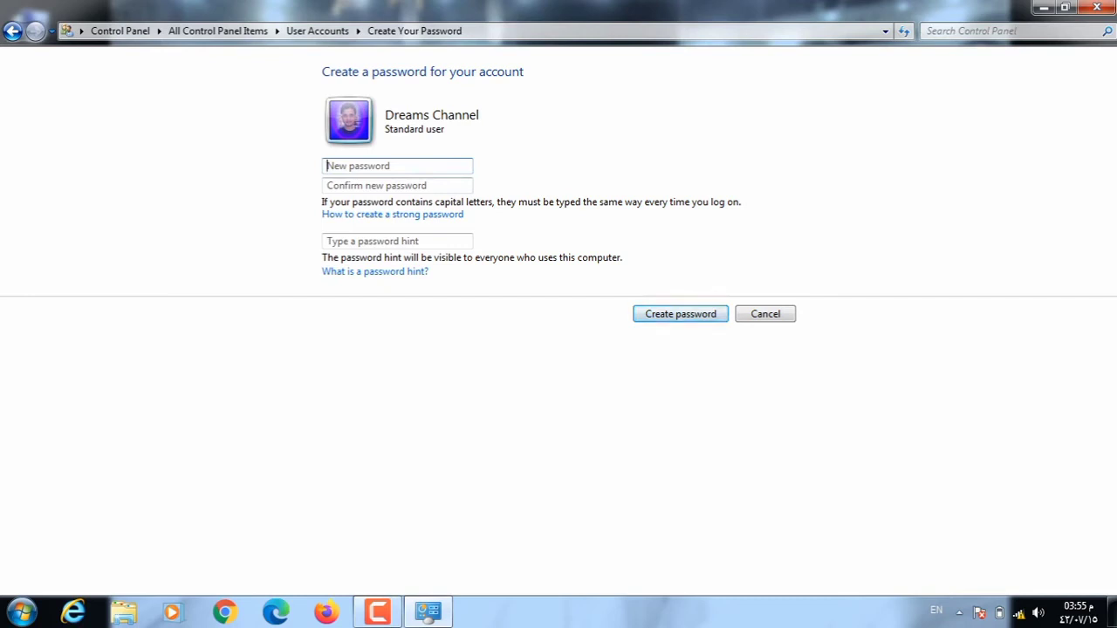
click(765, 313)
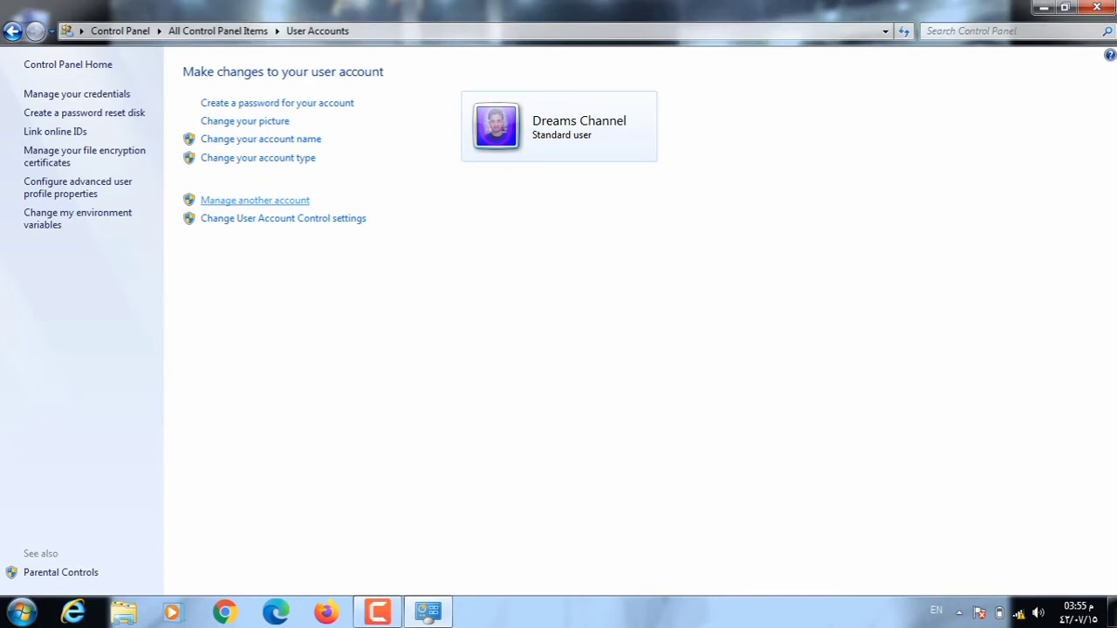
click(254, 200)
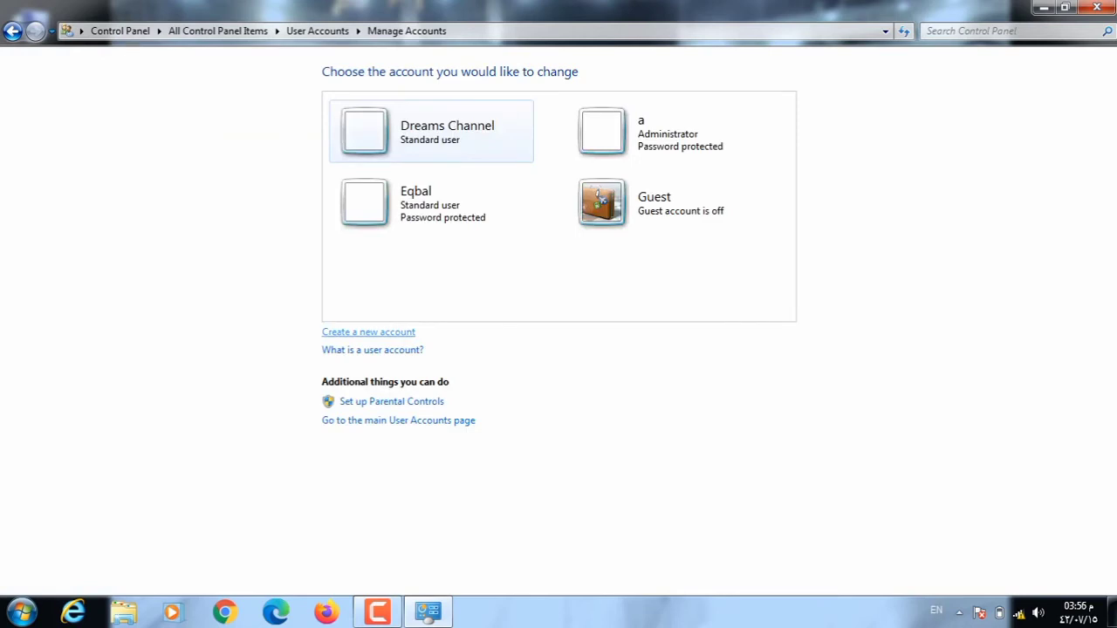
Enter a new account name but cancel creation, then open the Dreams Channel account's change options.
click(368, 333)
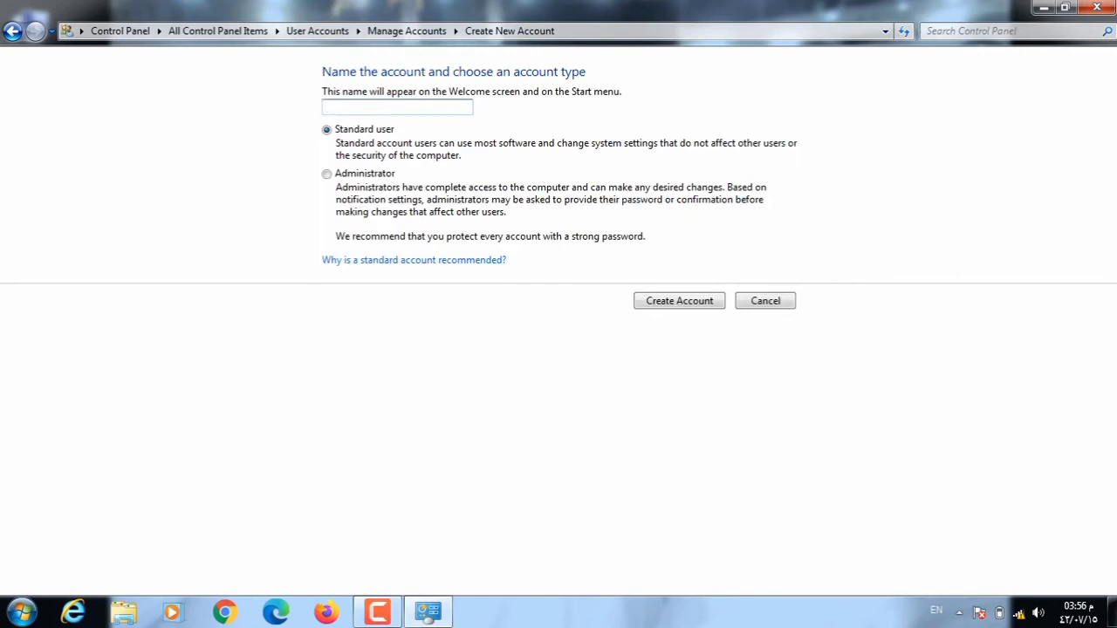
text(n)
key(BackSpace)
text(Rima)
click(765, 301)
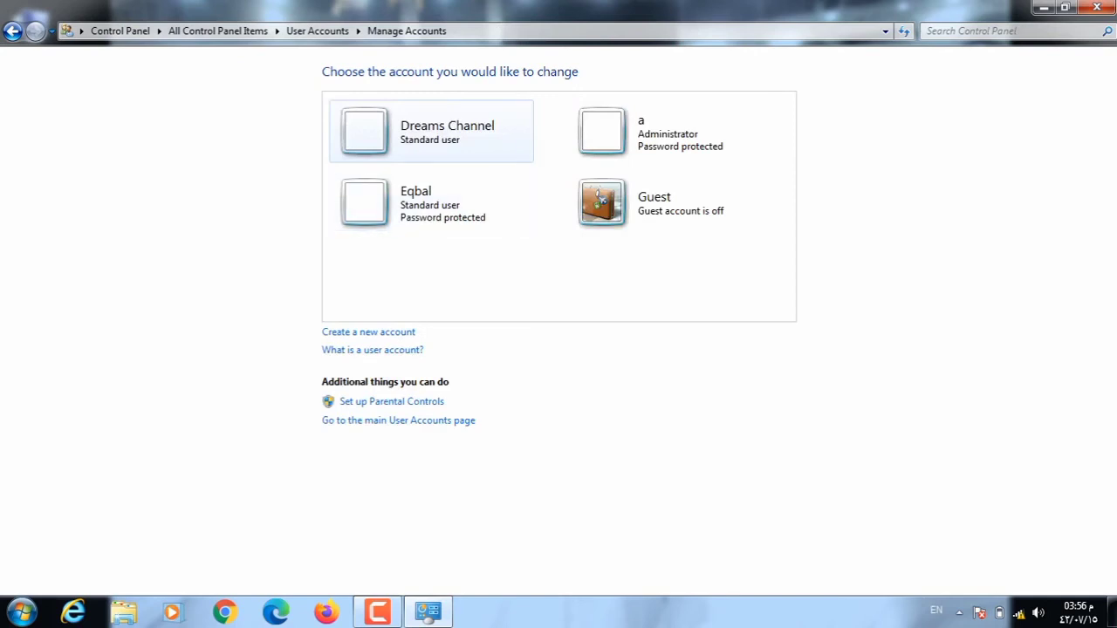
click(431, 131)
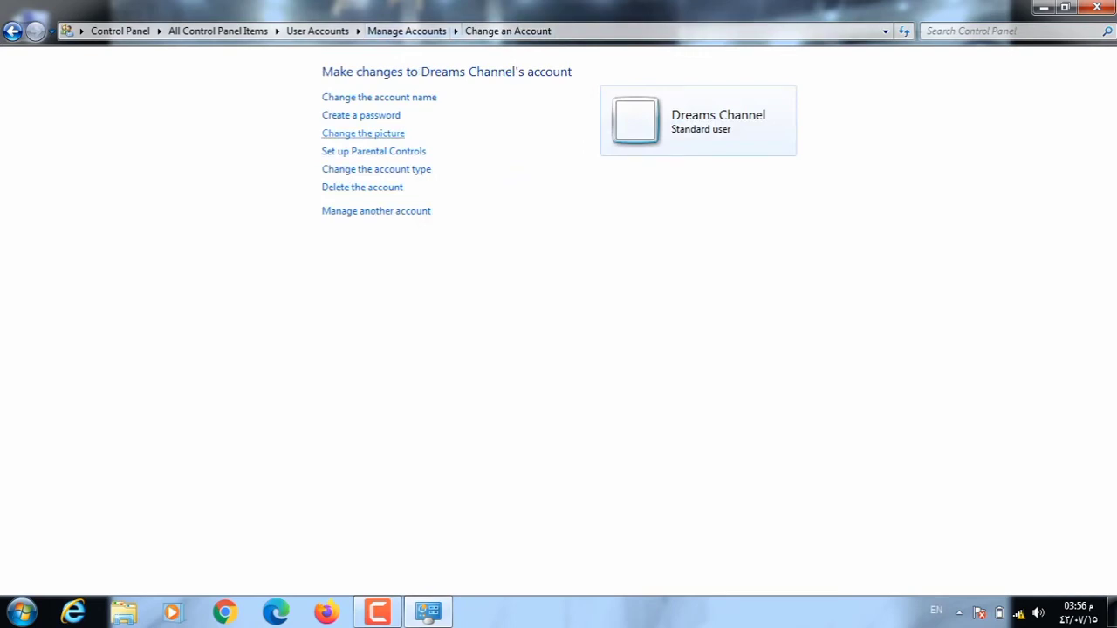
Change the Dreams Channel account picture to the soccer ball.
click(363, 133)
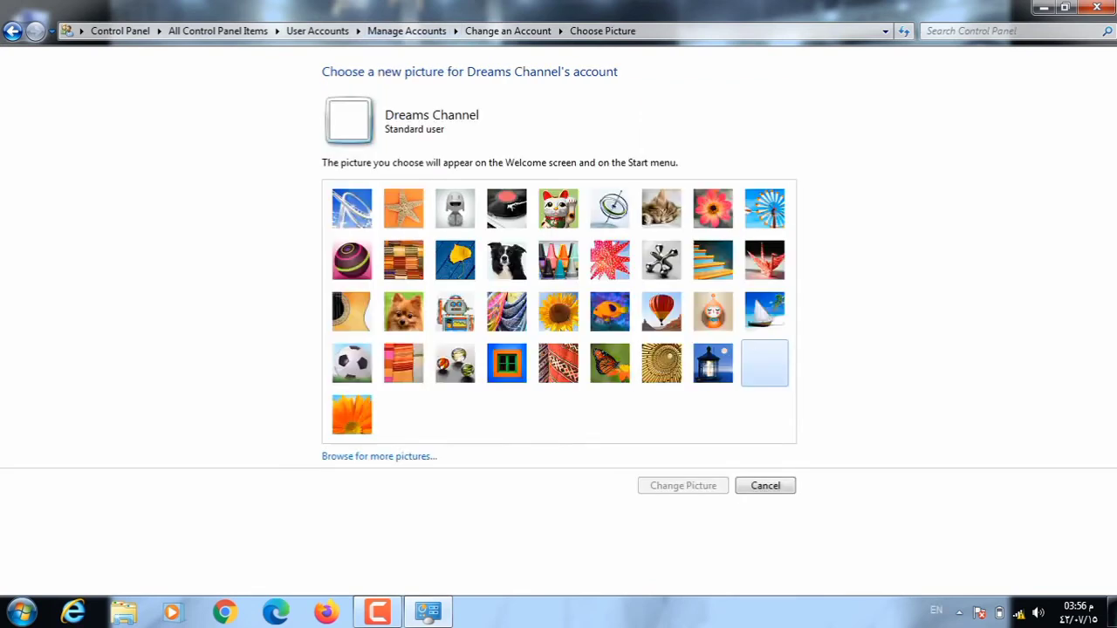
click(351, 363)
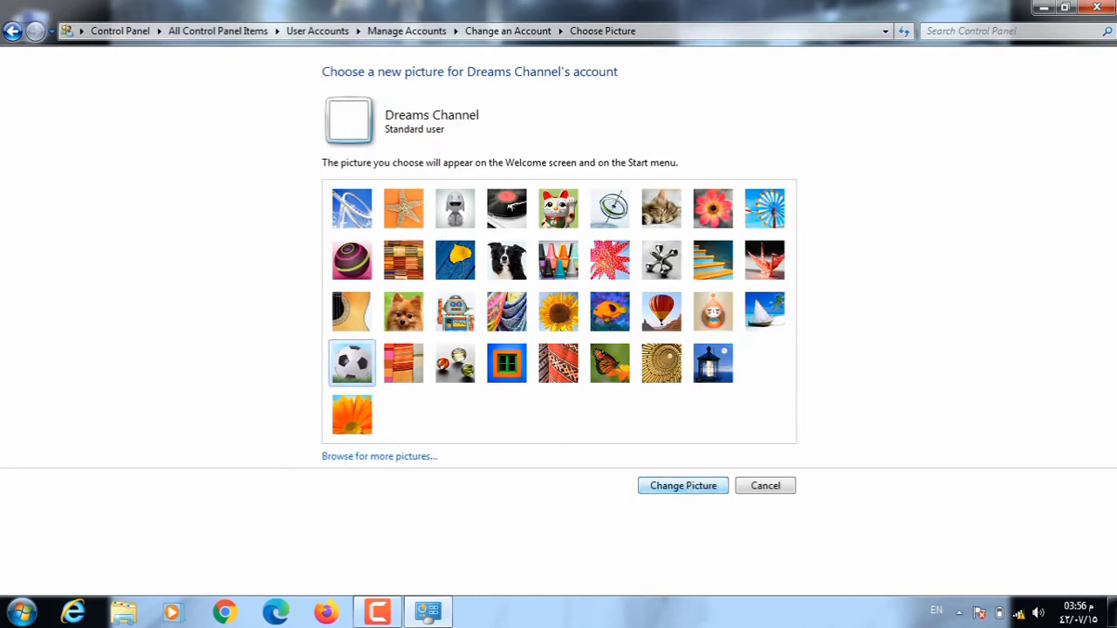
key(Return)
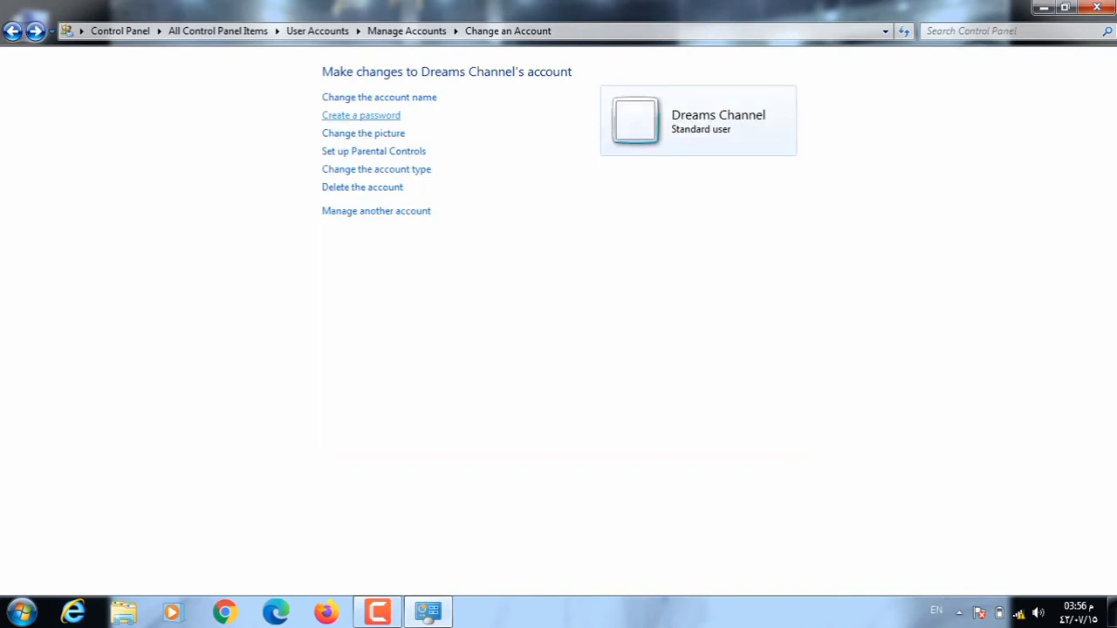
Fill in the password fields for the account, then cancel without saving and go back.
click(361, 115)
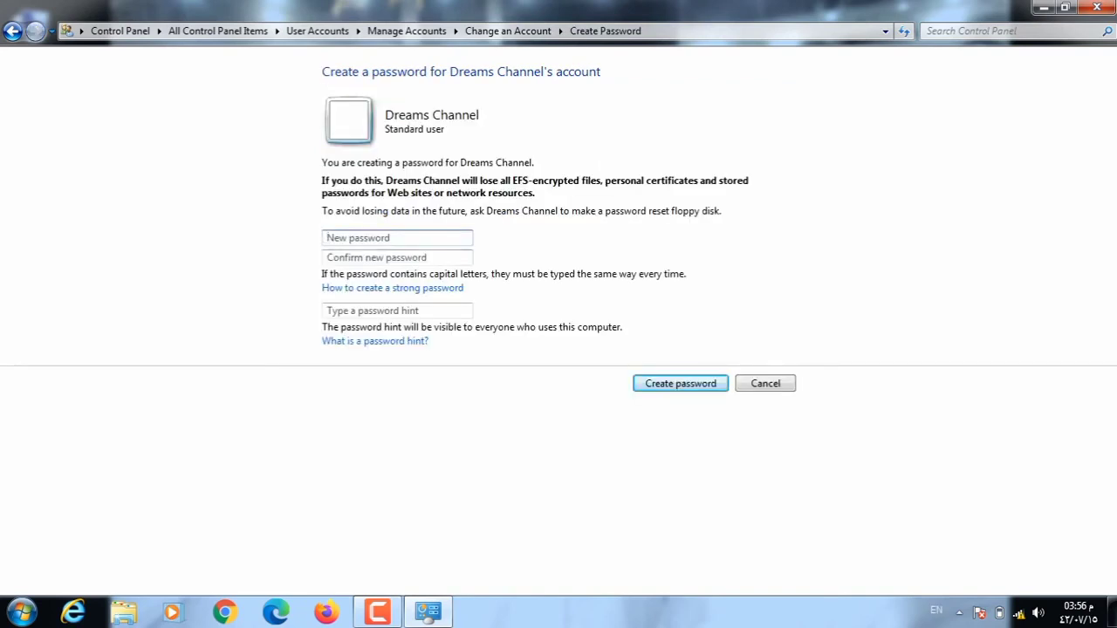
text(12345)
key(Tab)
text(12345)
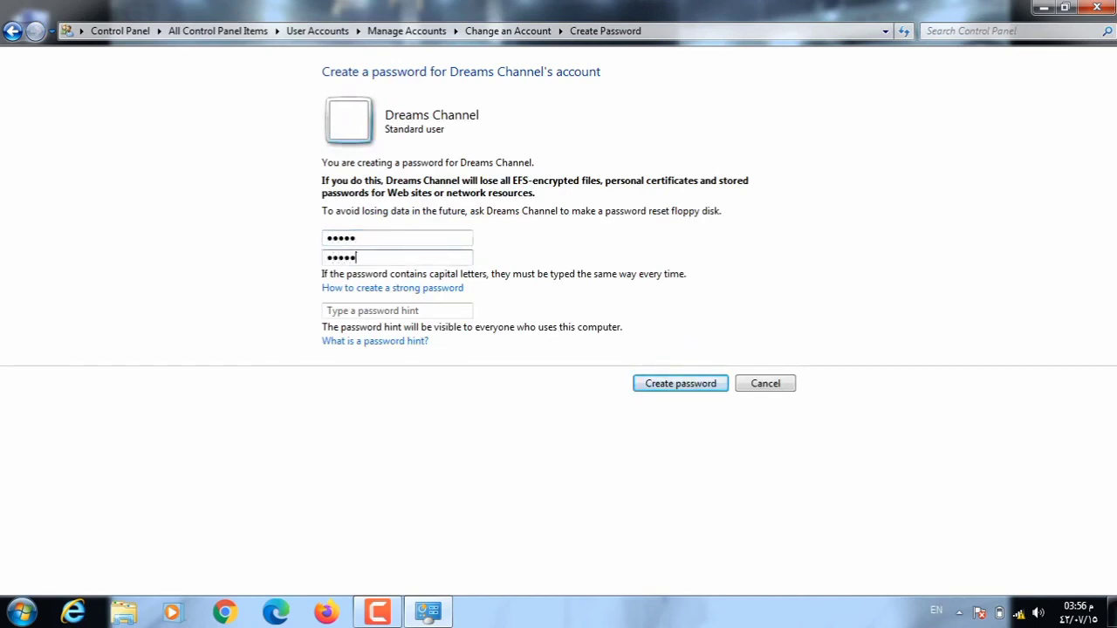
click(328, 311)
text(11111)
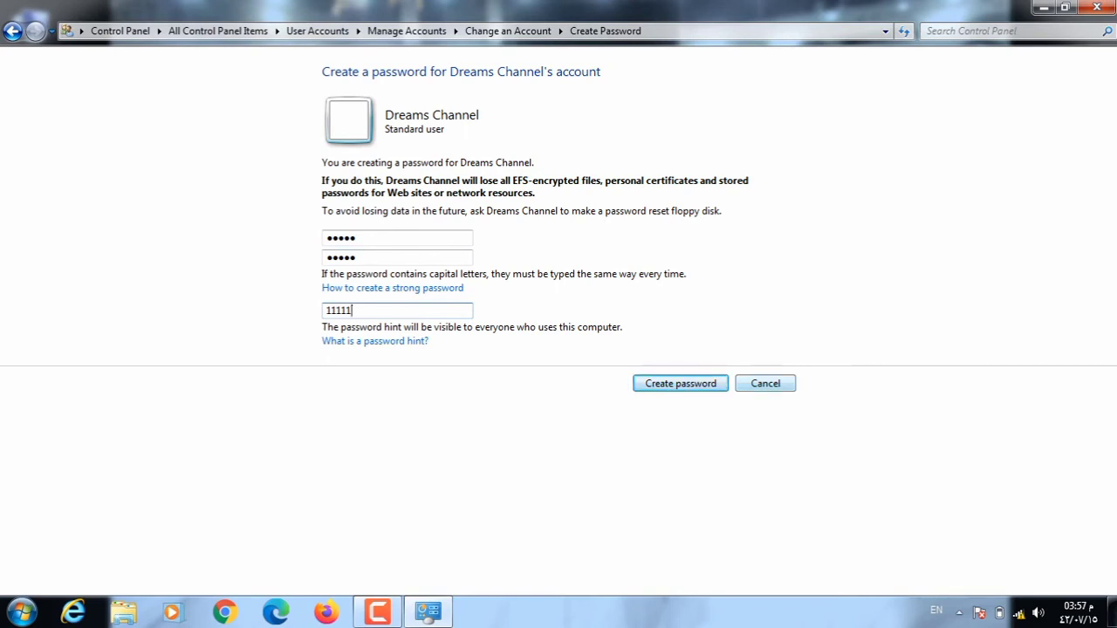
key(Tab)
key(Tab)
key(Tab)
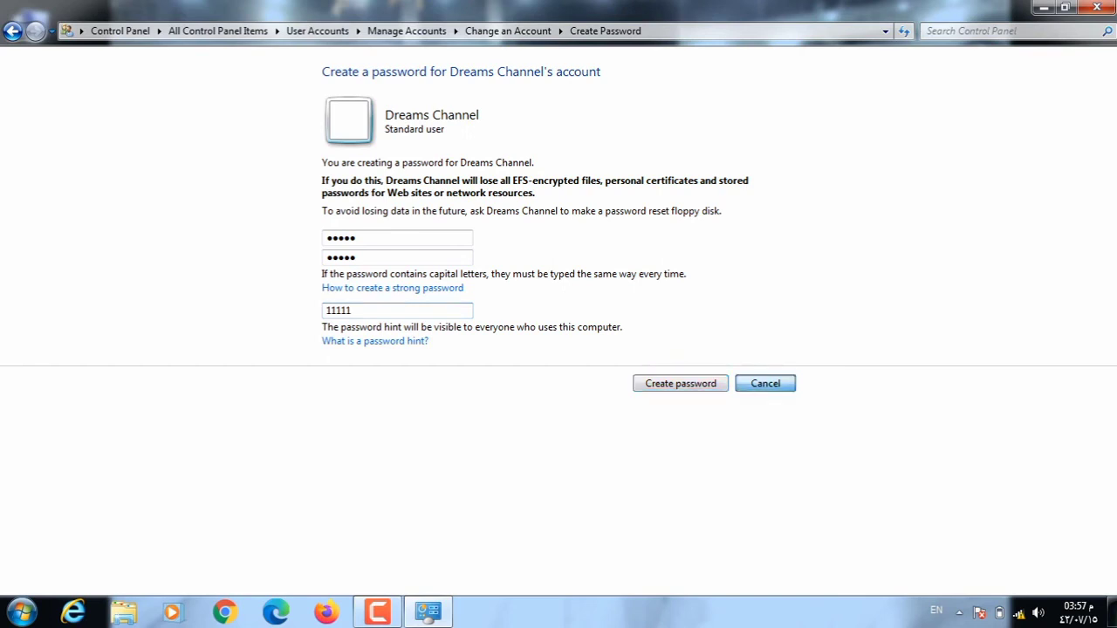
key(Return)
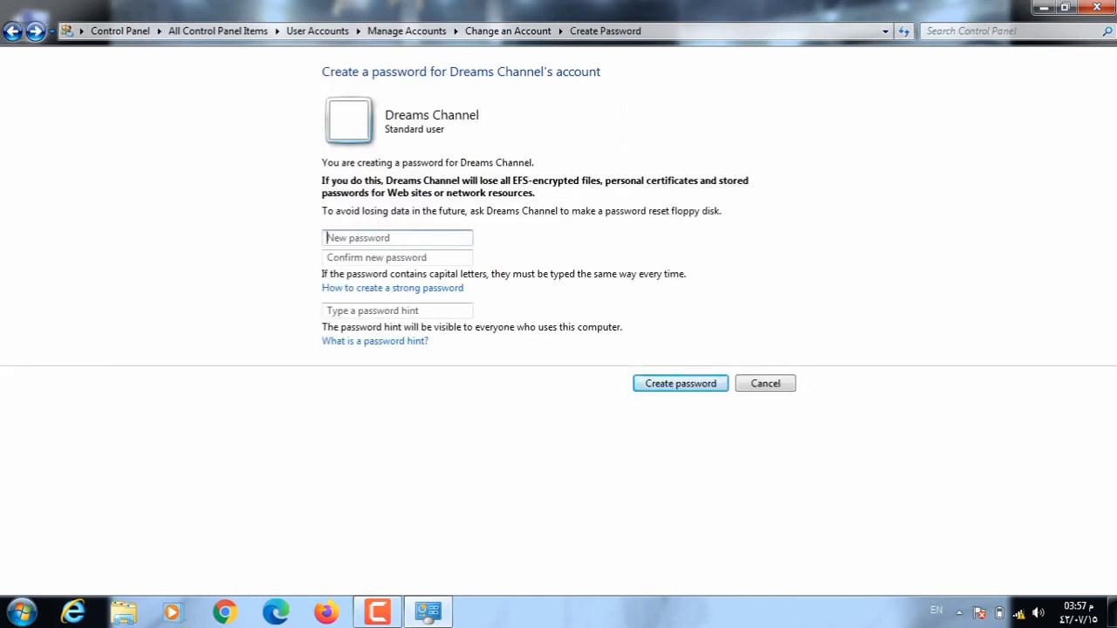
key(alt+Left)
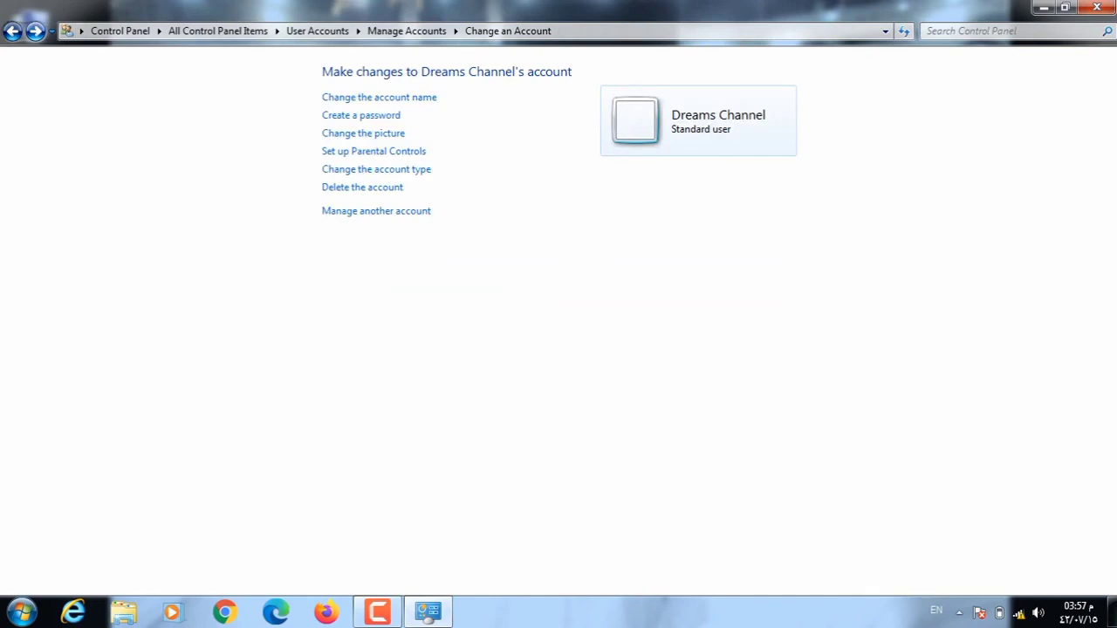
Step back and forth through the account pages, then return to All Control Panel Items.
key(alt+Left)
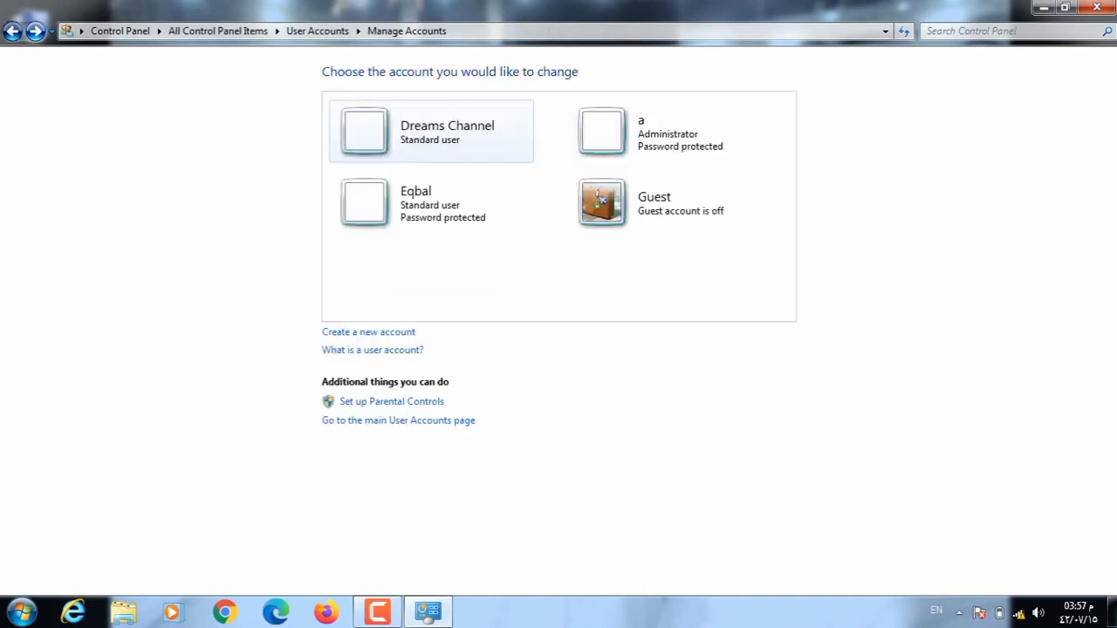
key(alt+Left)
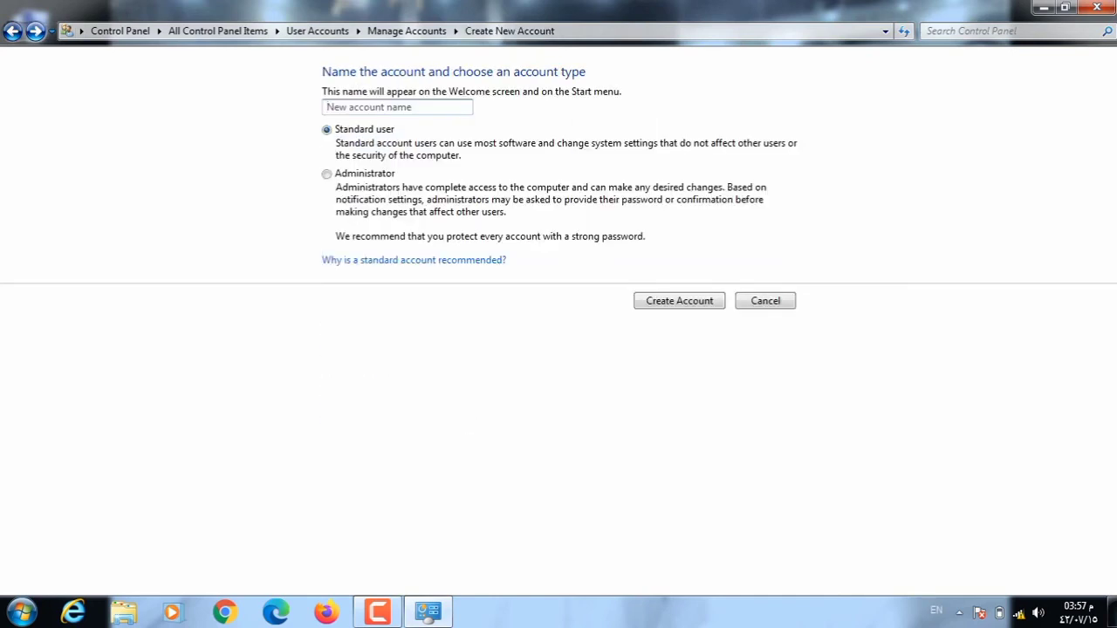
key(alt+Right)
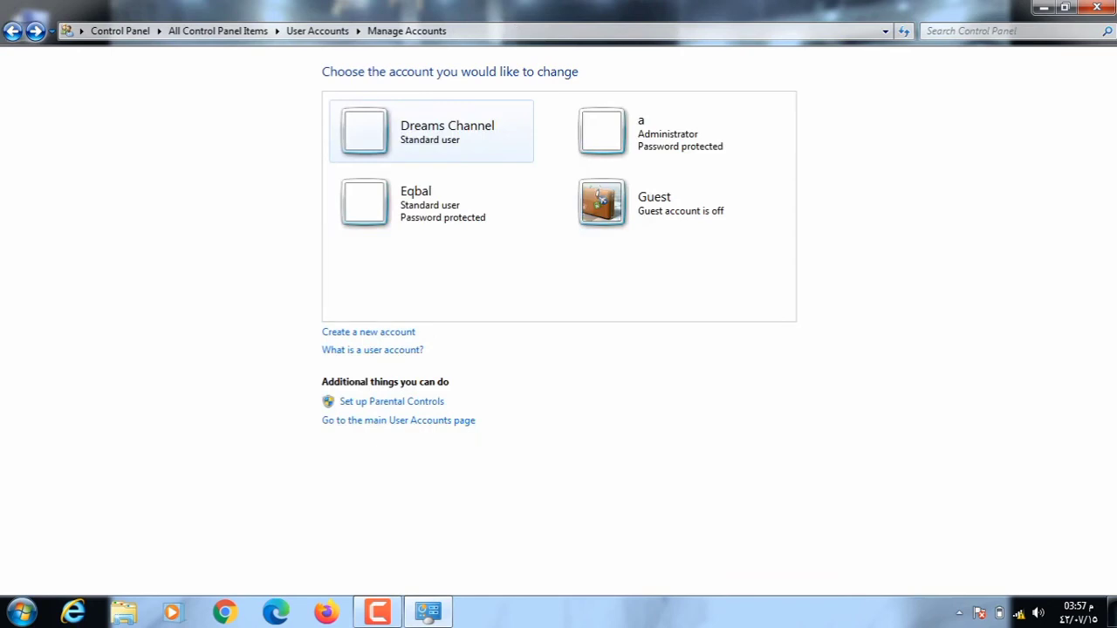
key(alt+Left)
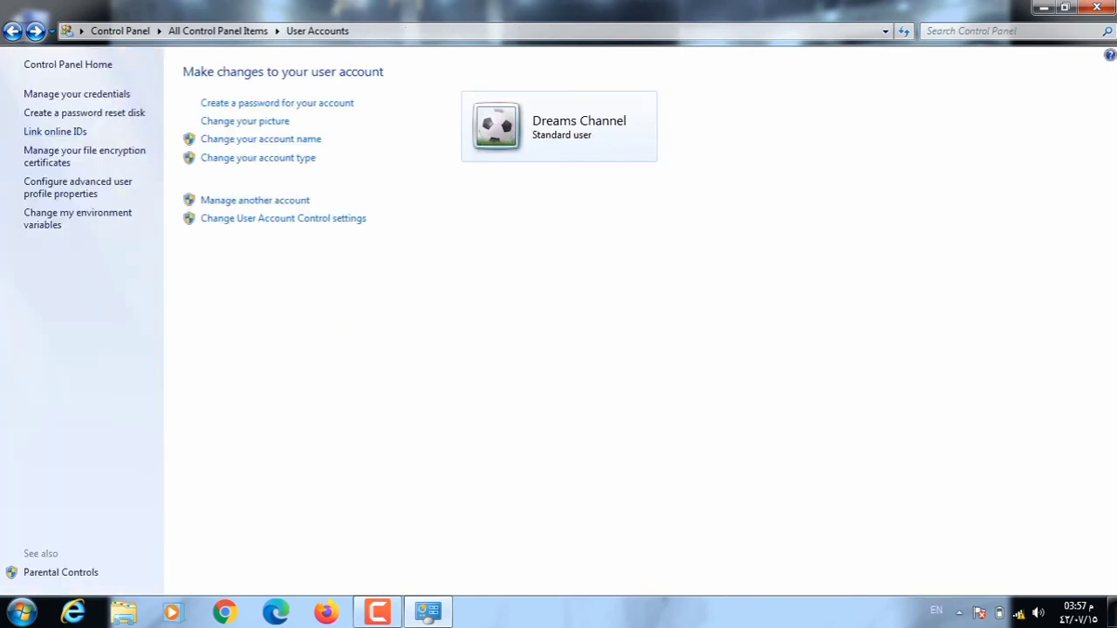
click(12, 30)
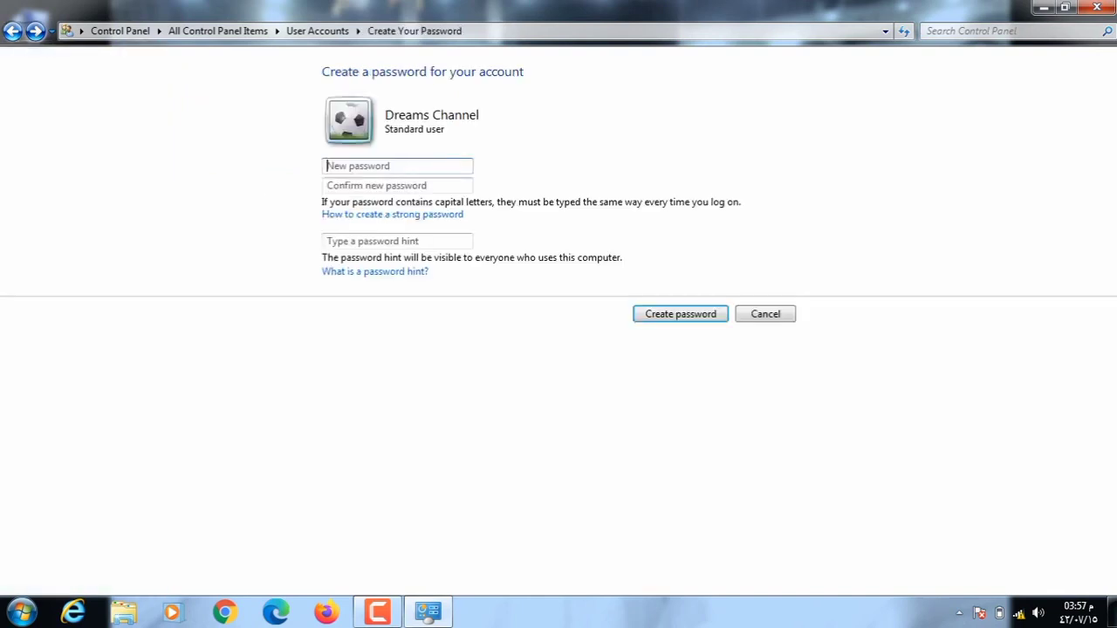
click(12, 31)
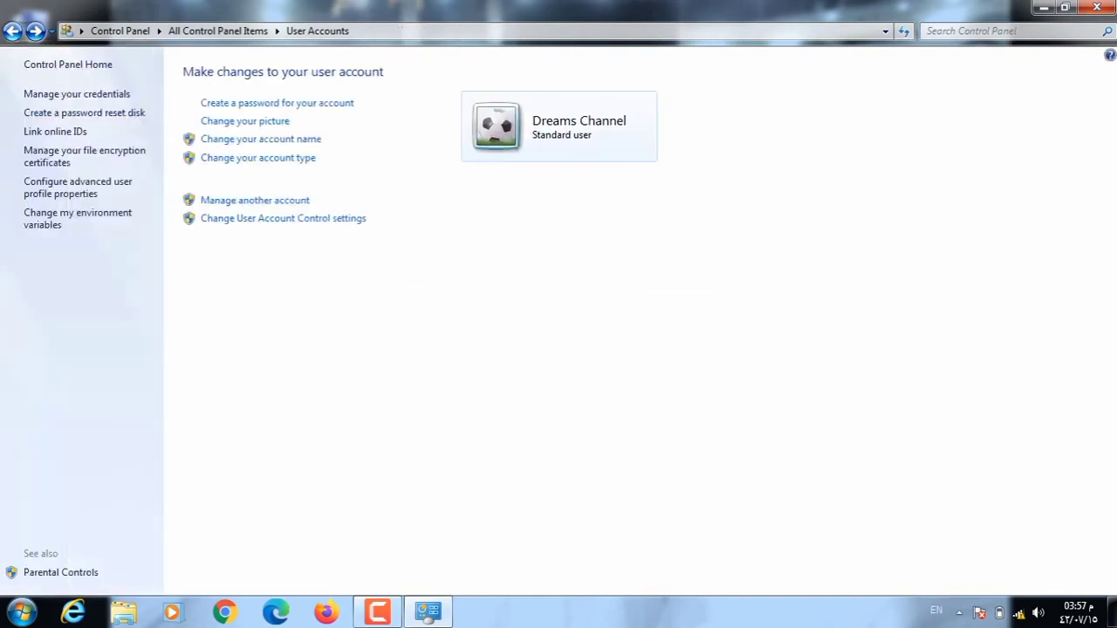
click(12, 31)
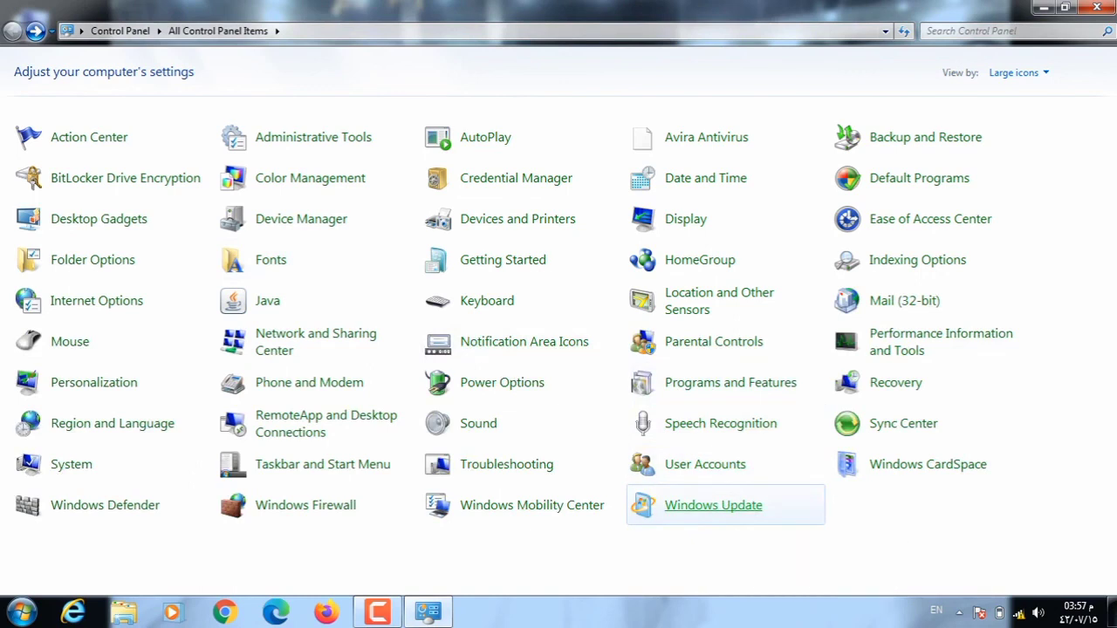
click(713, 505)
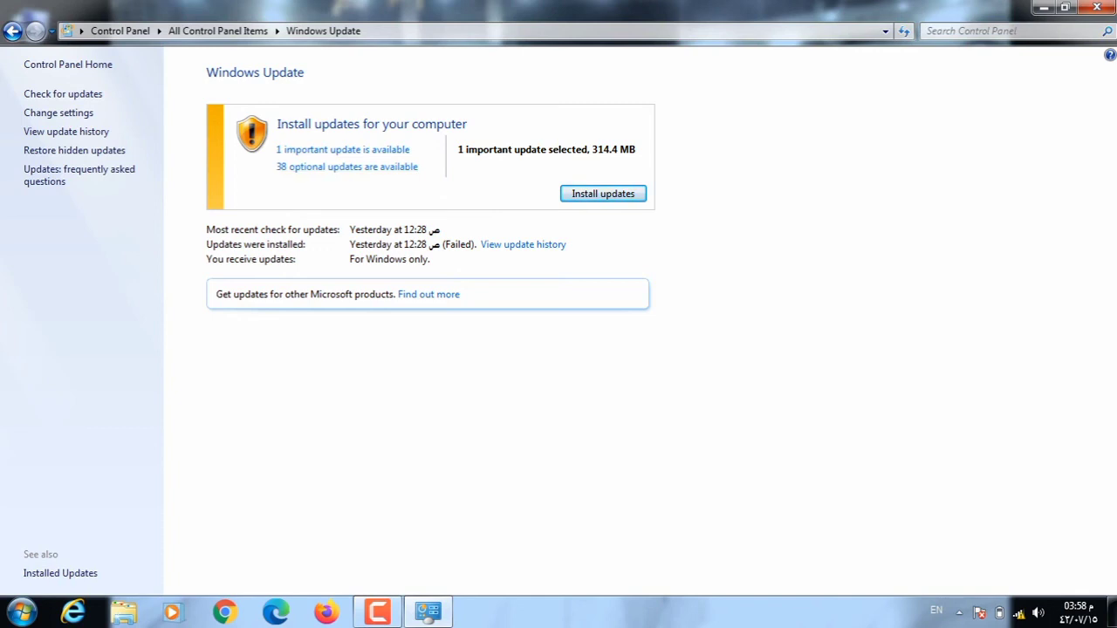
click(12, 32)
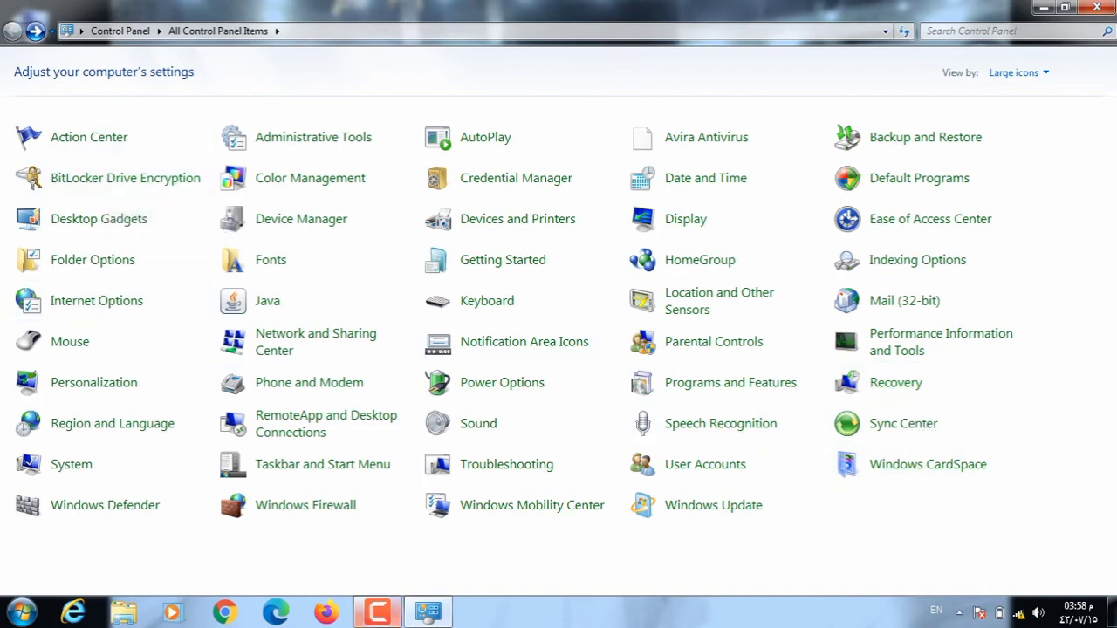
click(377, 612)
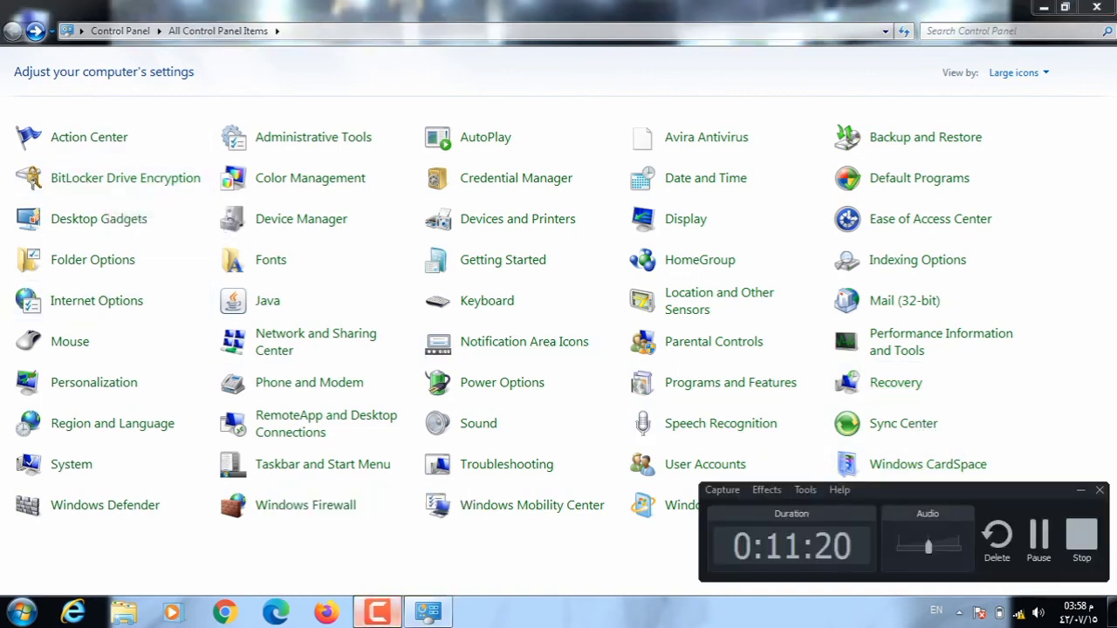